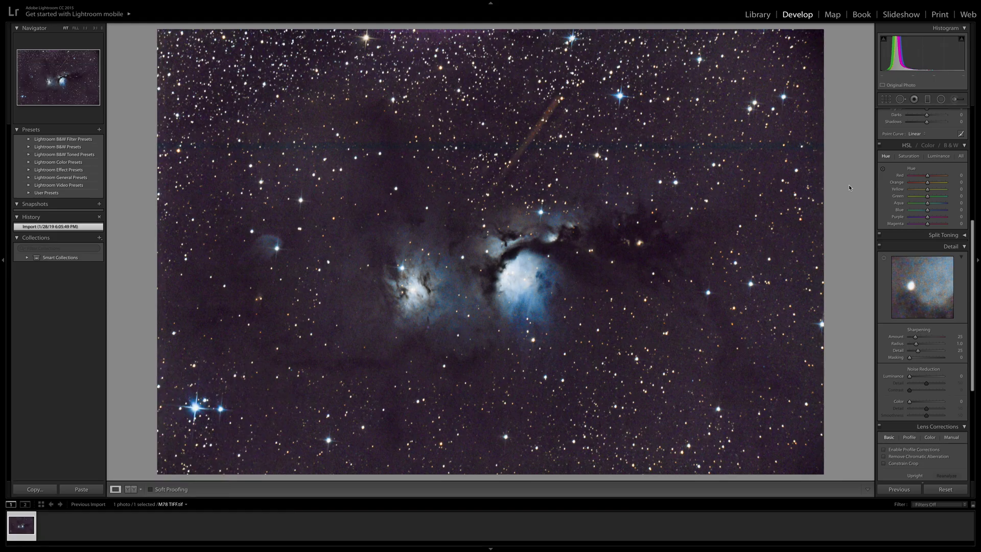
- Scroll the Develop panel up from HSL/Detail to the Basic and Tone Curve panels
scroll(906, 161, up, 5)
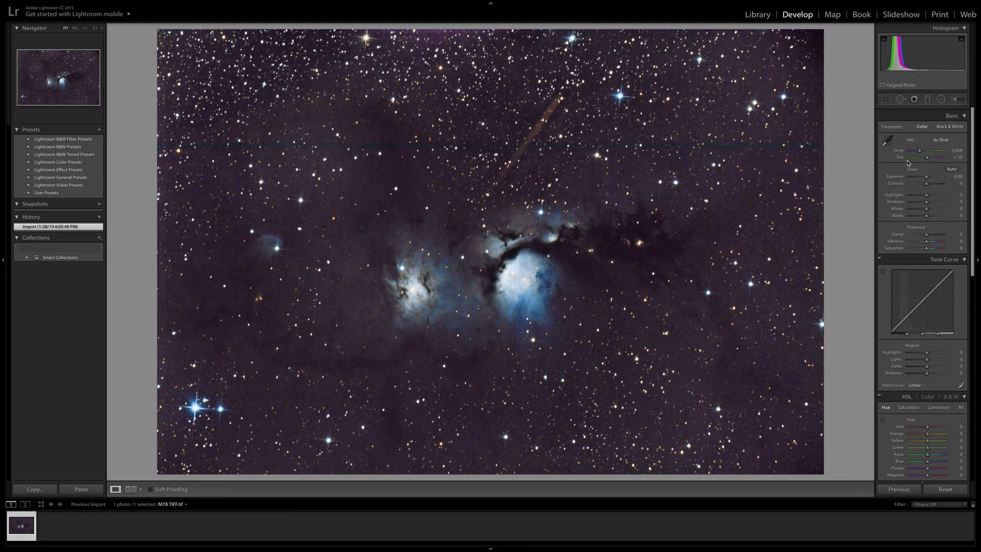
- Set Basic Highlights -49, Shadows +59, Whites +10, Blacks -7, plus curve Highlights -46, Lights -17, Darks +21
scroll(905, 168, down, 1)
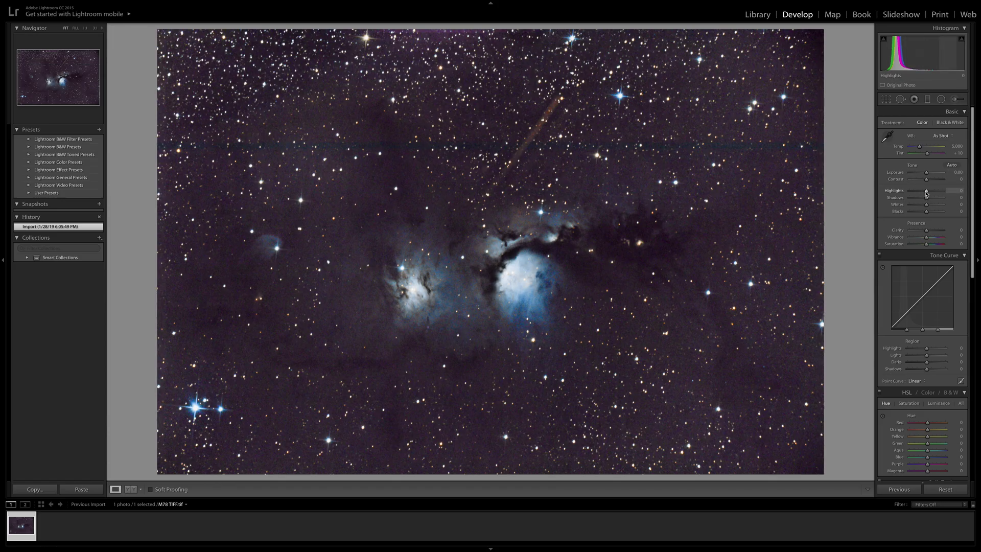
mouse_move(927, 193)
mouse_down()
mouse_move(915, 193)
mouse_move(935, 203)
mouse_up()
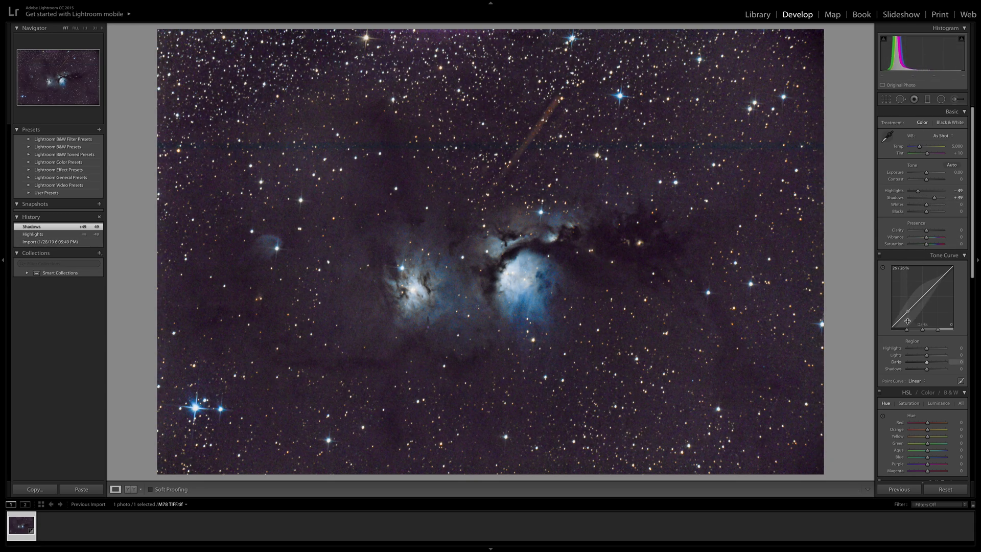
drag(926, 348, 930, 366)
drag(927, 369, 927, 375)
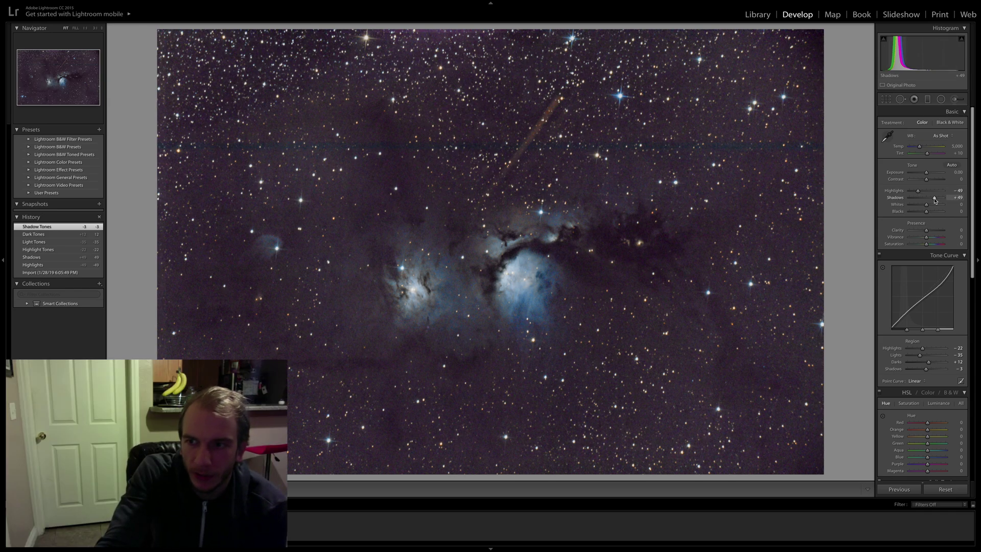
mouse_move(926, 197)
mouse_down()
mouse_move(938, 199)
mouse_move(925, 216)
mouse_up()
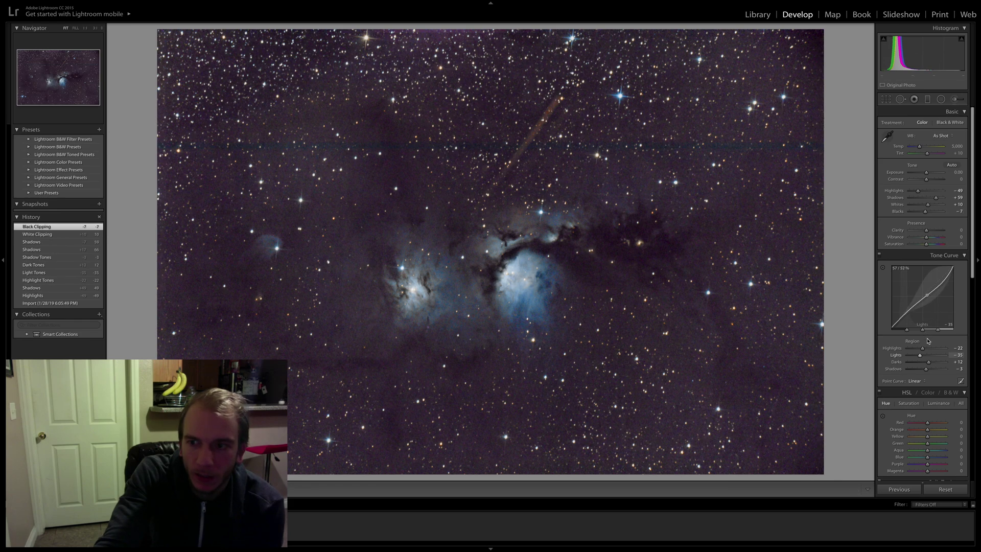
mouse_move(922, 349)
mouse_down()
mouse_move(913, 355)
mouse_move(928, 356)
mouse_up()
drag(926, 362, 929, 363)
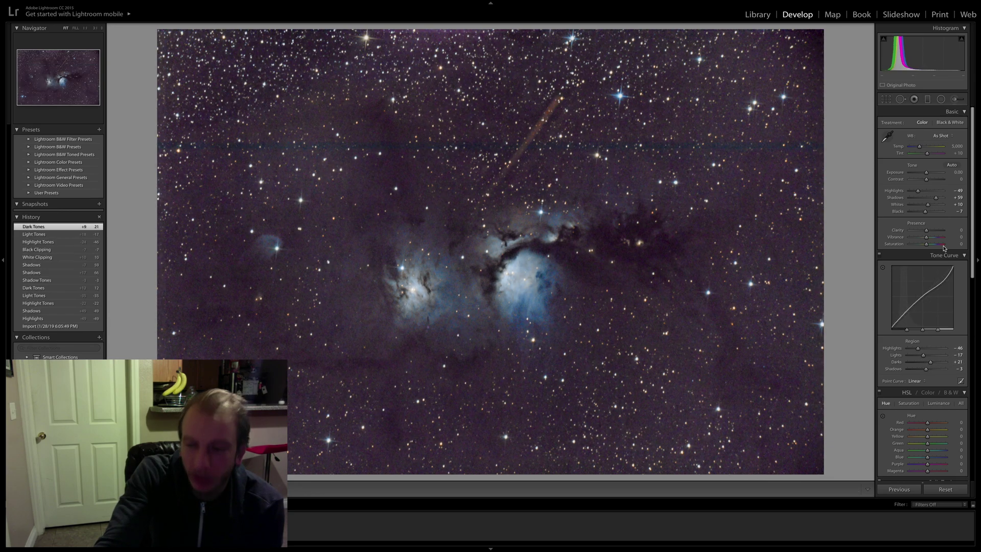
- Drag Highlights to -100 while checking the nebula's bright core at 1:1 zoom
scroll(920, 204, down, 1)
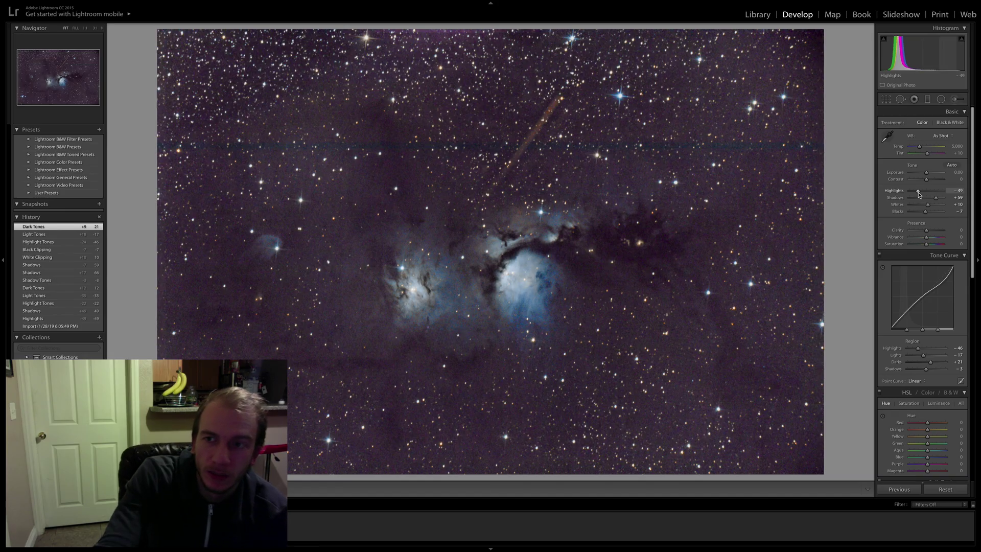
mouse_move(918, 193)
mouse_down()
mouse_move(936, 194)
mouse_move(877, 242)
mouse_move(909, 193)
mouse_move(920, 194)
mouse_up()
click(499, 270)
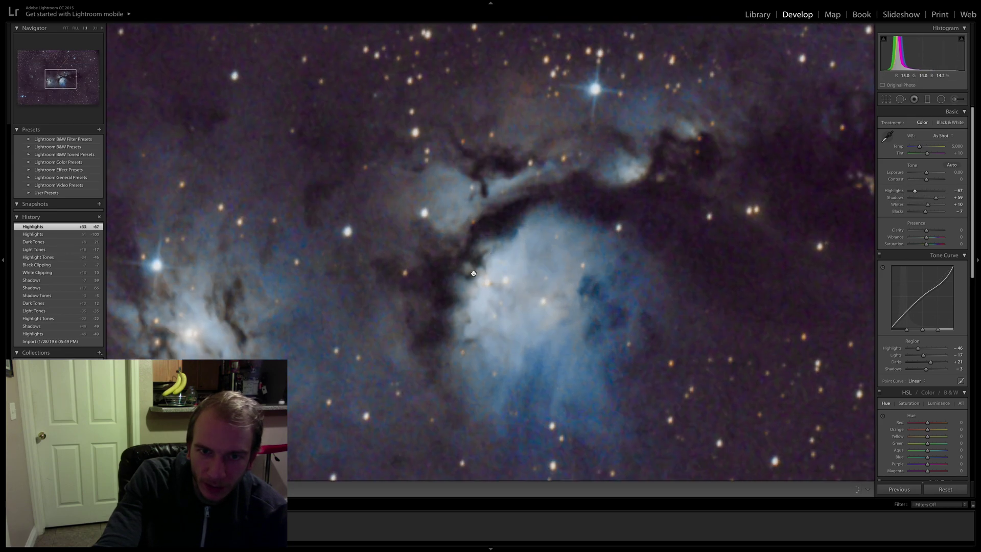
drag(919, 193, 484, 253)
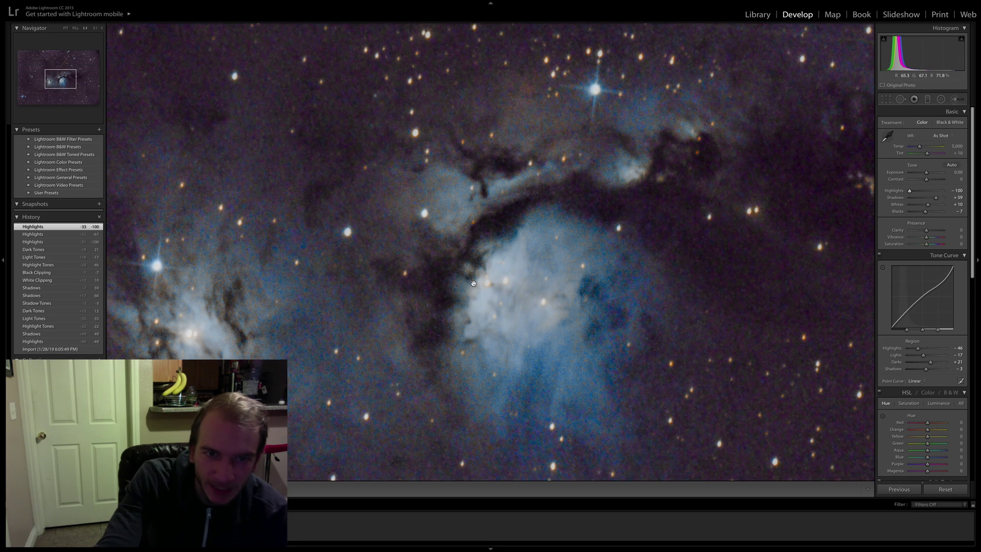
drag(910, 193, 773, 228)
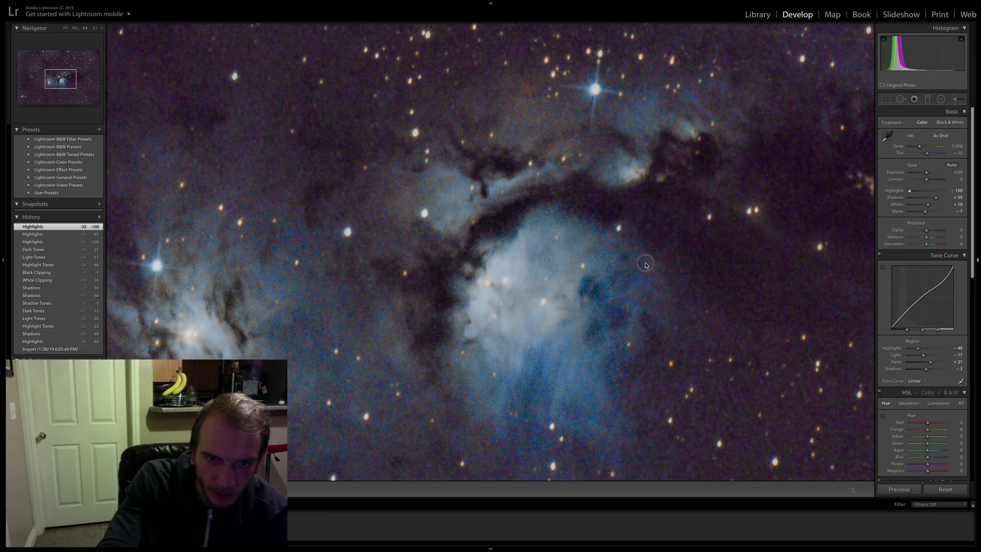
- At full-image view, set Shadows to +14, Whites to 0 and Blacks to -16
click(645, 264)
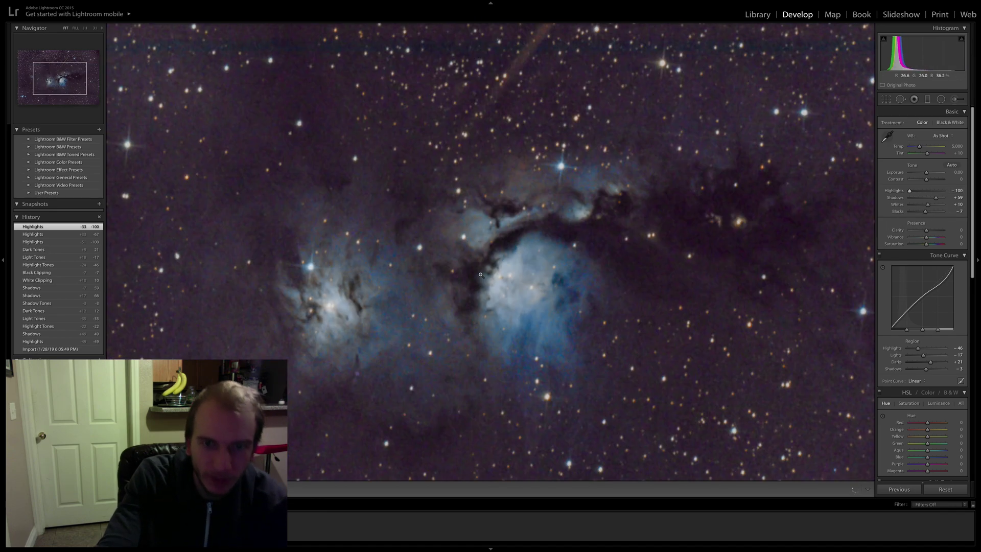
drag(936, 198, 927, 204)
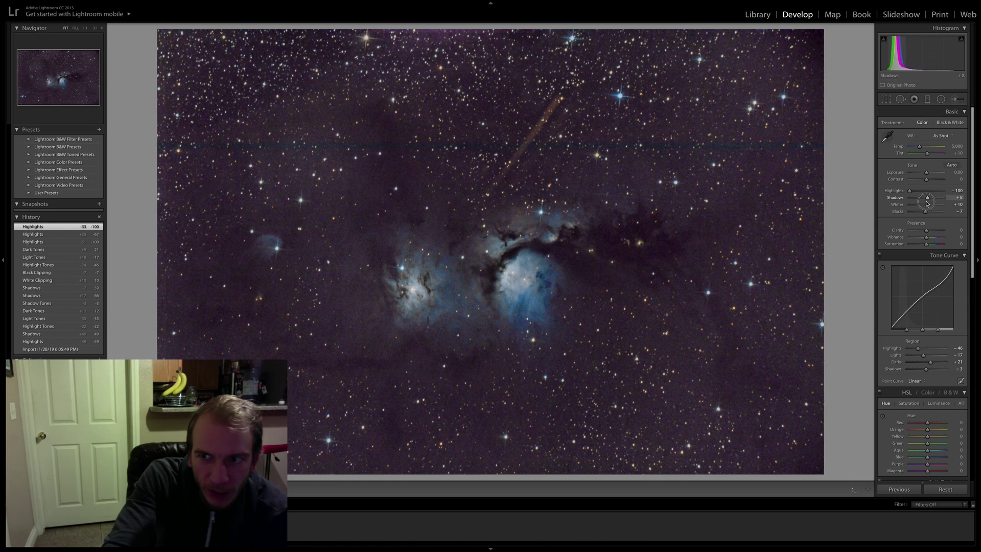
drag(928, 202, 928, 203)
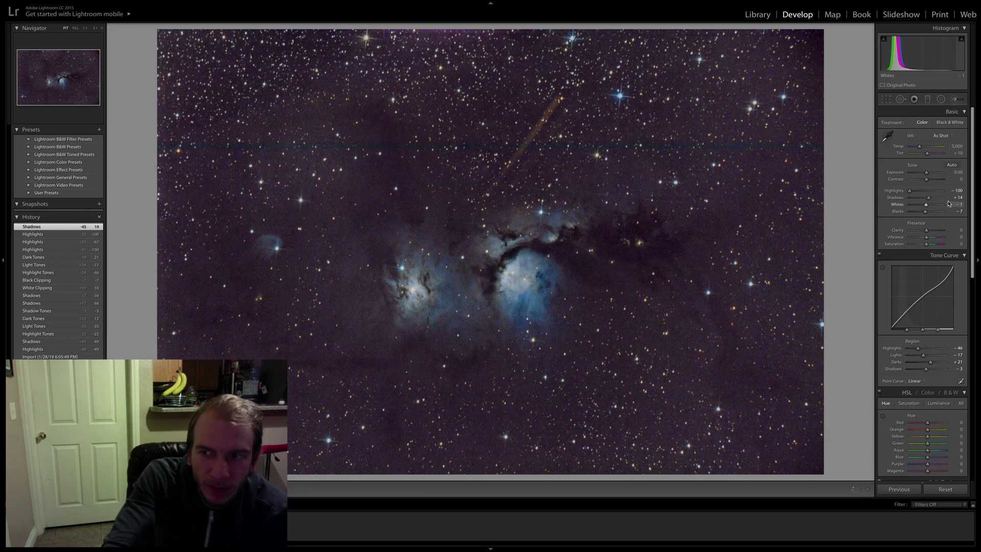
drag(948, 203, 960, 203)
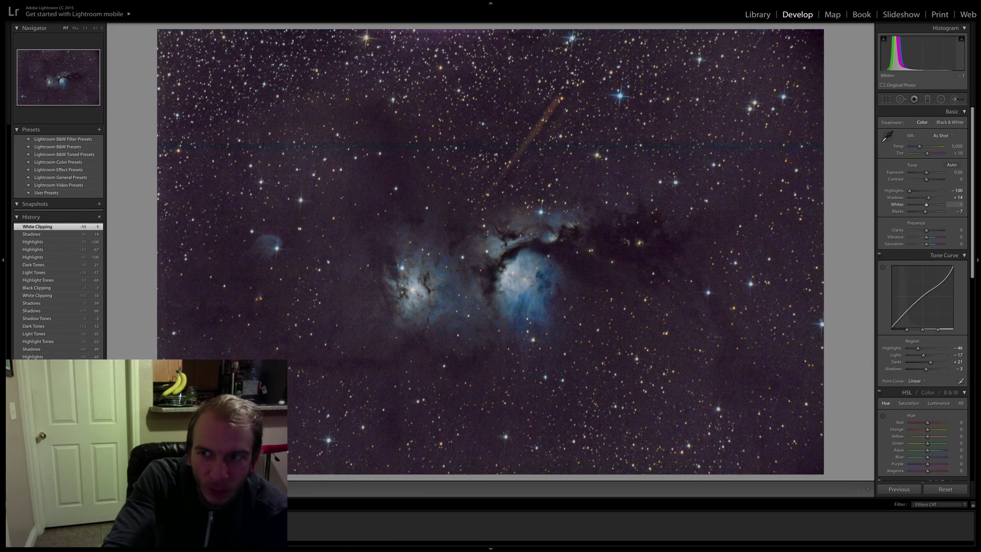
drag(955, 205, 925, 216)
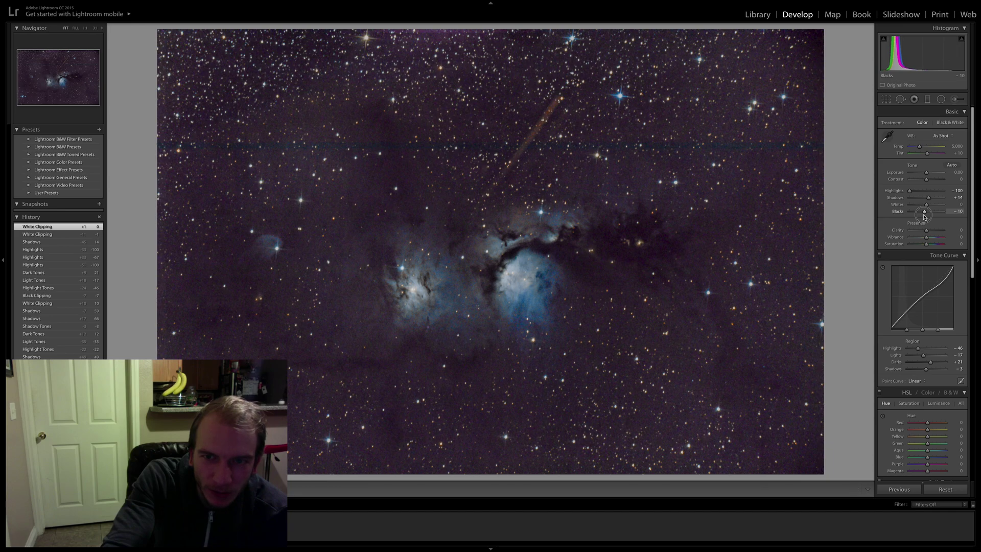
drag(924, 215, 925, 216)
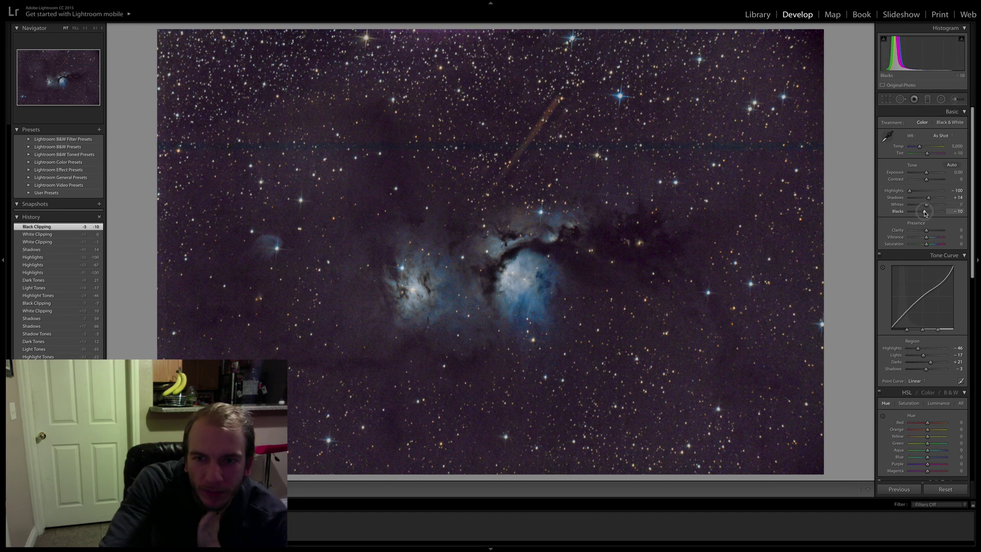
drag(925, 213, 923, 214)
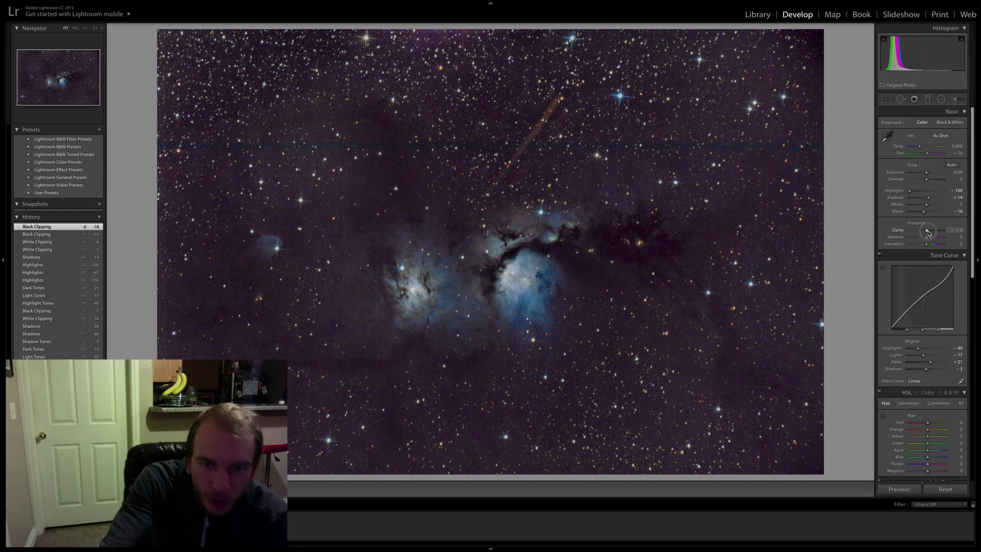
- Compare negative and positive Clarity on the nebula, then return Clarity to 0
drag(927, 234, 867, 270)
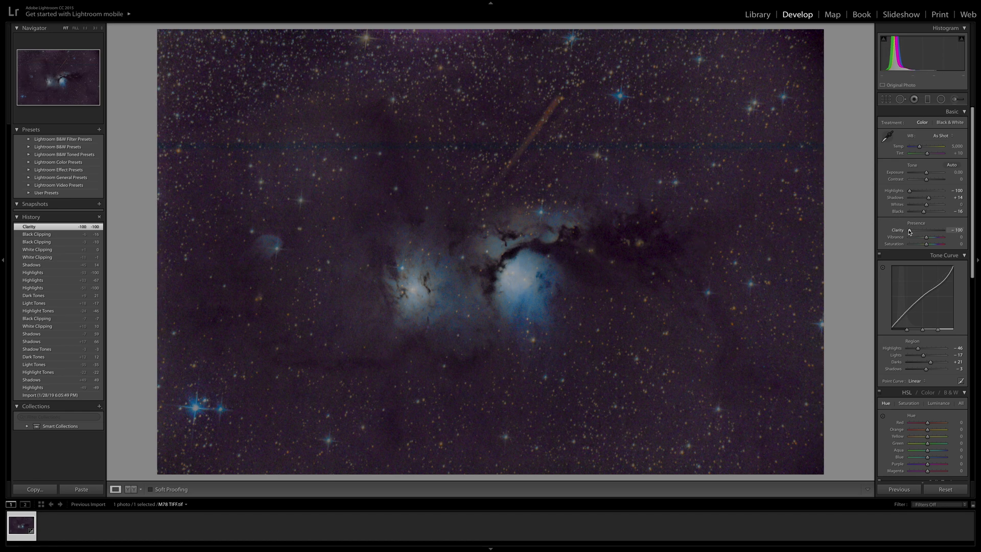
drag(914, 234, 927, 233)
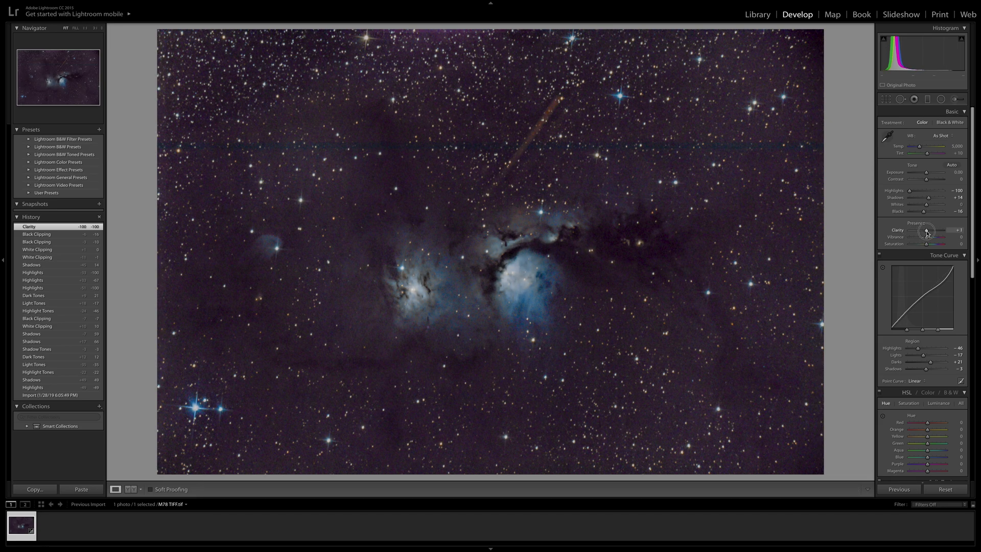
drag(927, 234, 926, 235)
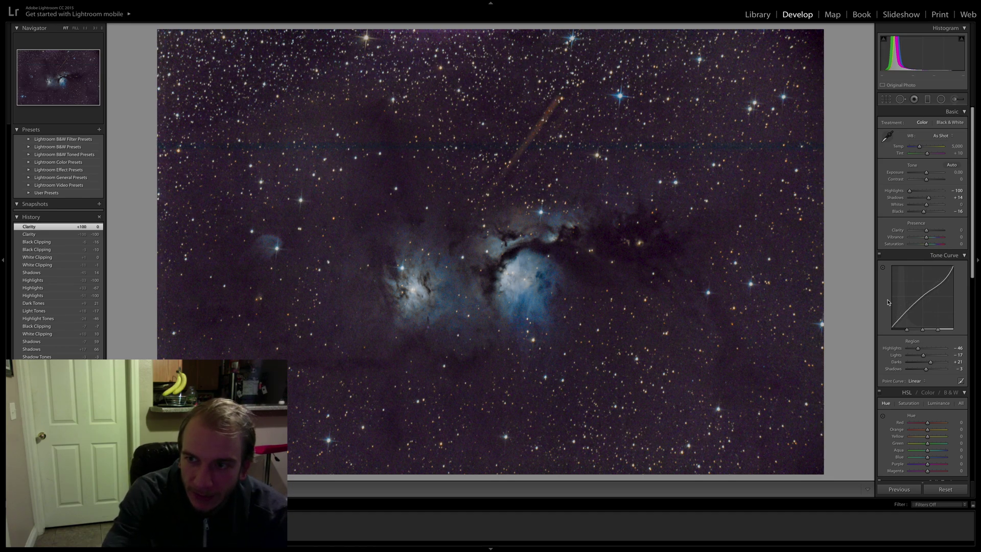
scroll(888, 302, down, 1)
- Set the tone curve regions to Highlights -1, Lights 0, Darks +18 and Shadows -7
mouse_move(917, 318)
mouse_down()
mouse_move(929, 320)
mouse_move(913, 319)
mouse_up()
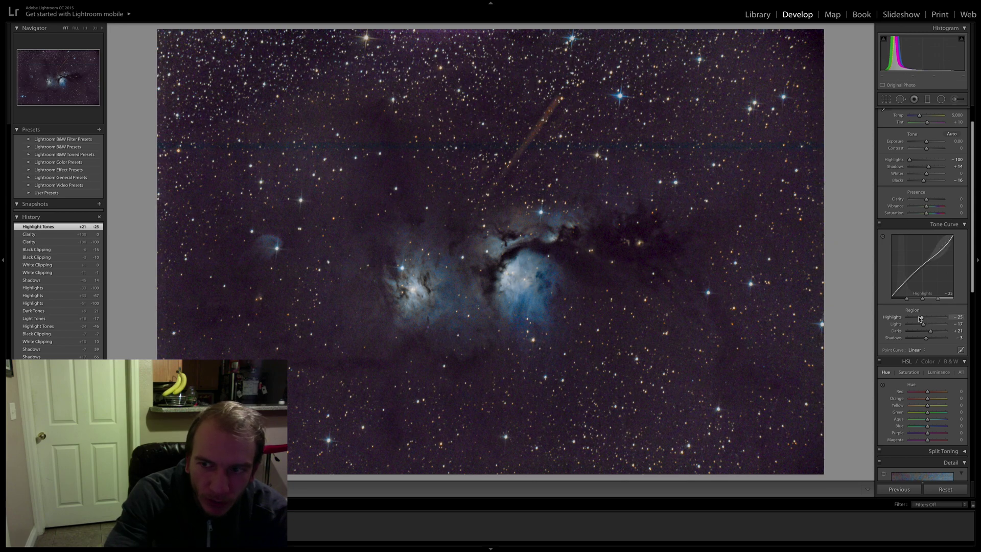
drag(923, 319, 930, 320)
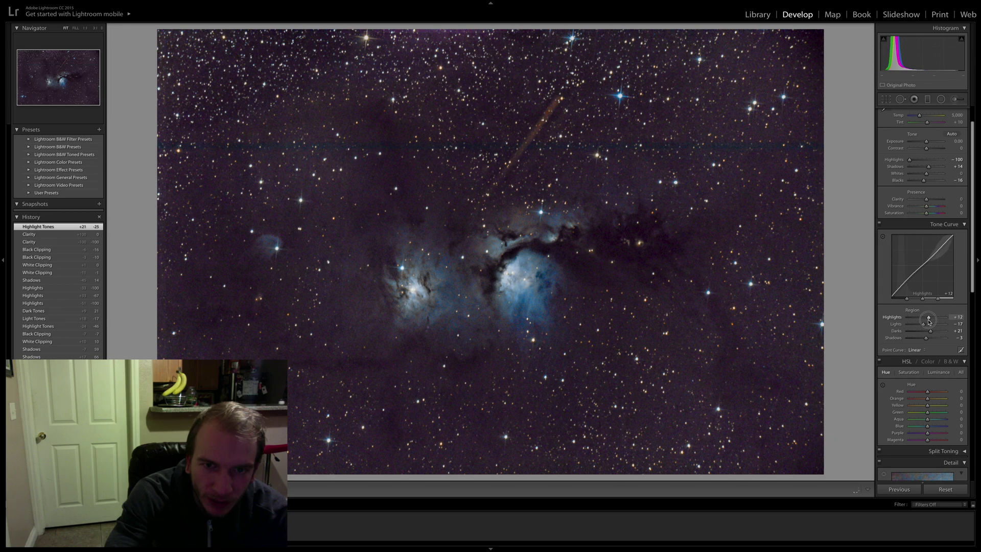
drag(927, 323, 929, 327)
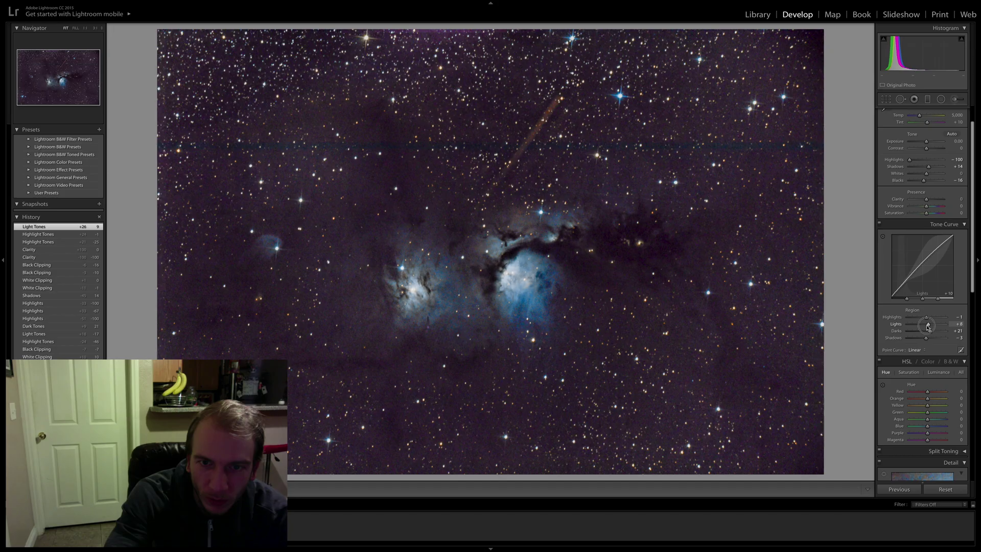
drag(965, 324, 955, 325)
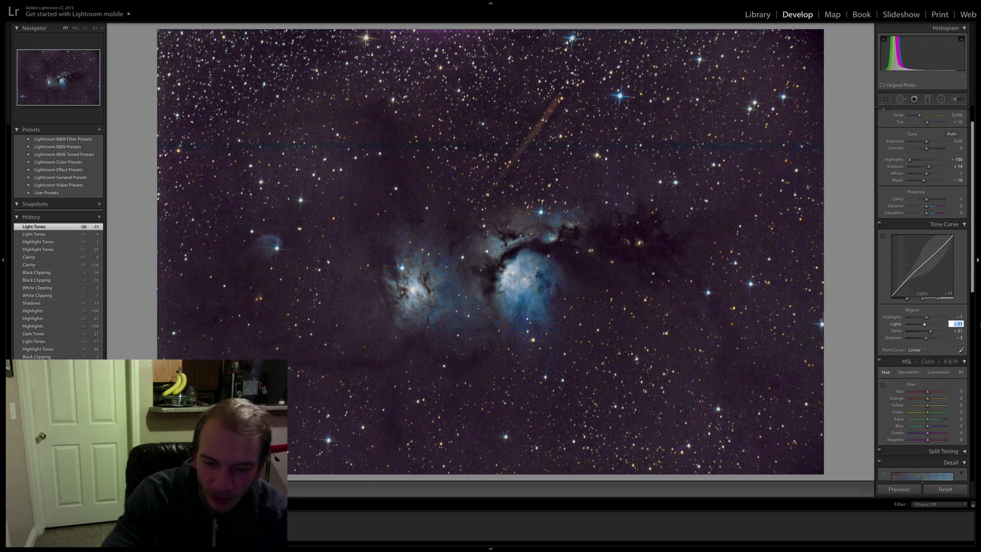
double_click(955, 324)
double_click(926, 330)
drag(930, 330, 928, 339)
double_click(926, 337)
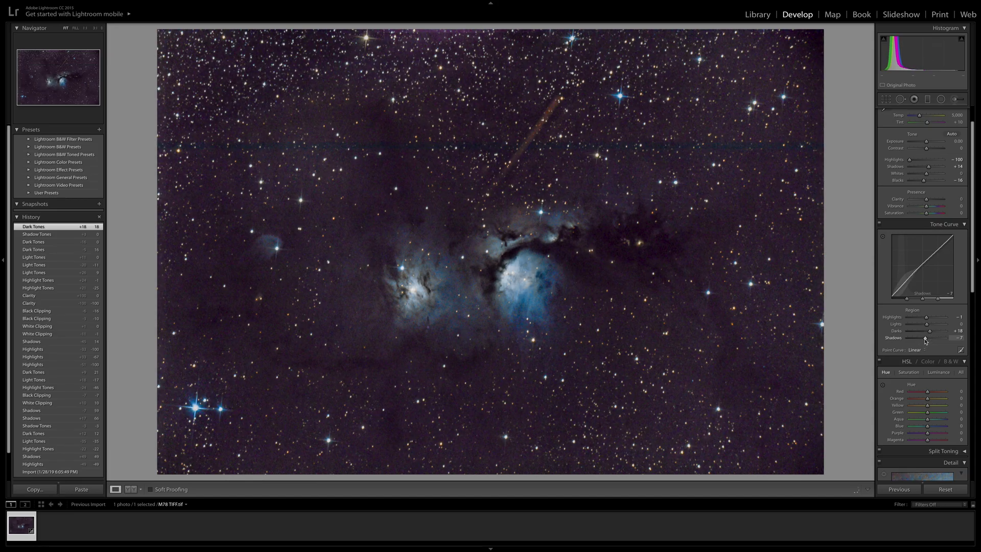
drag(925, 341, 925, 341)
- Show the Detail panel with its preview centred on the nebula, and select the Radial Filter
scroll(924, 353, down, 2)
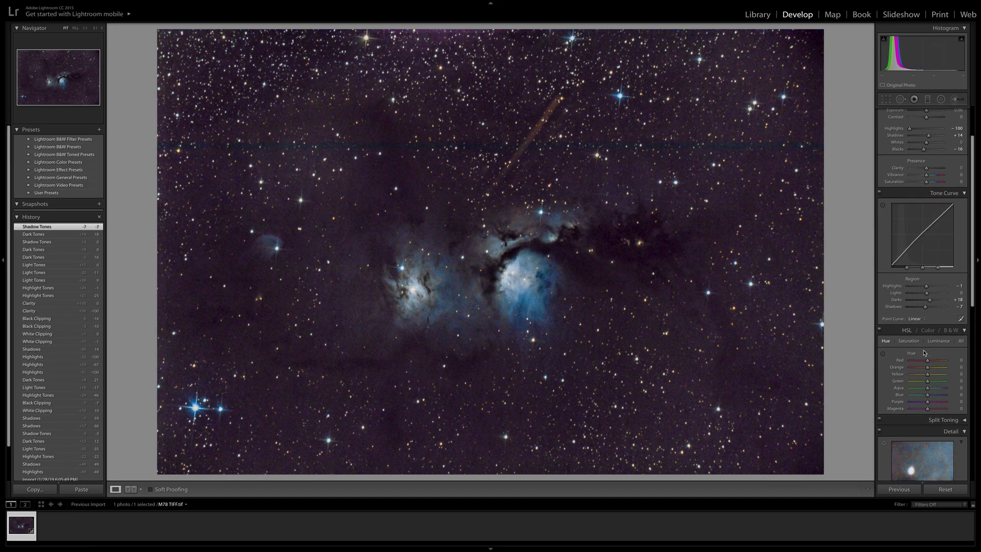
scroll(924, 352, down, 1)
scroll(934, 327, down, 6)
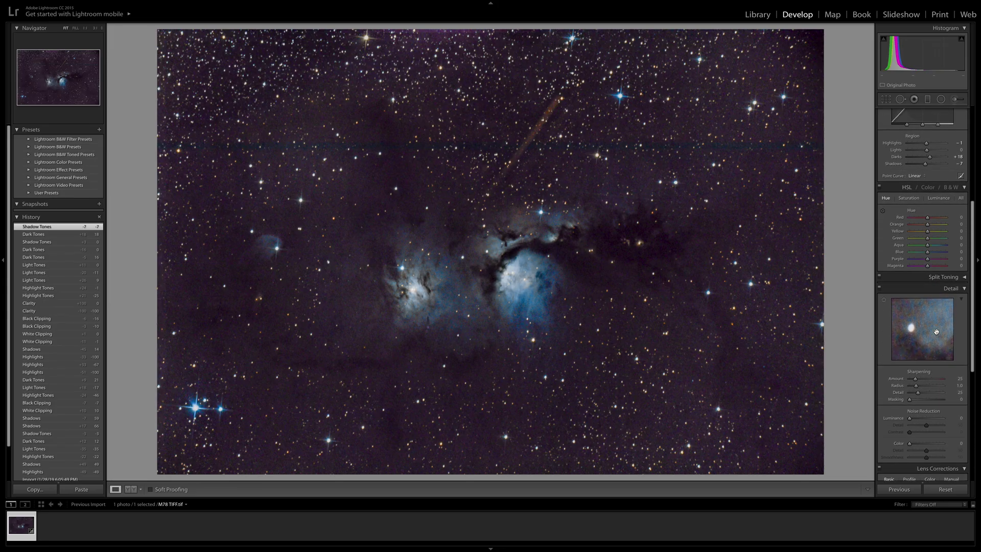
drag(926, 314, 925, 308)
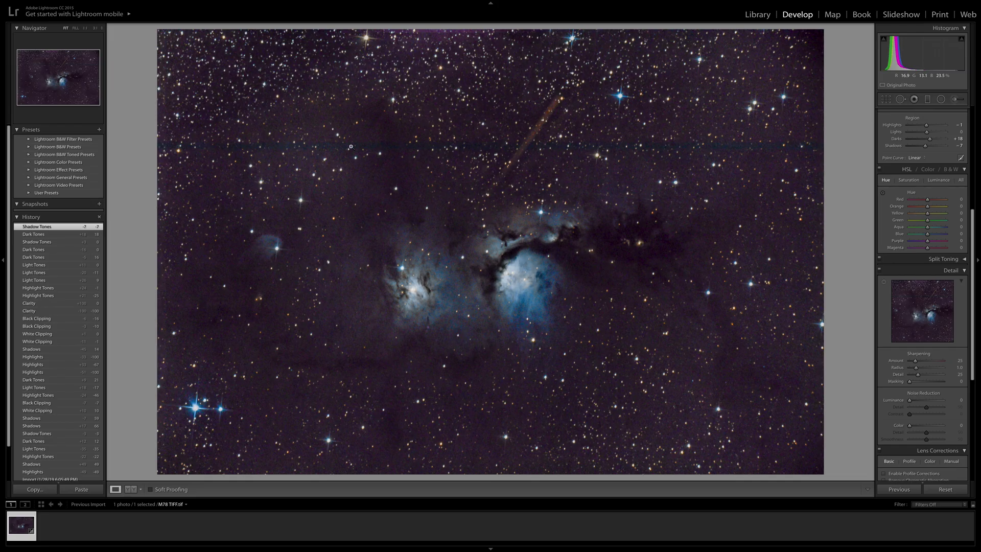
click(945, 100)
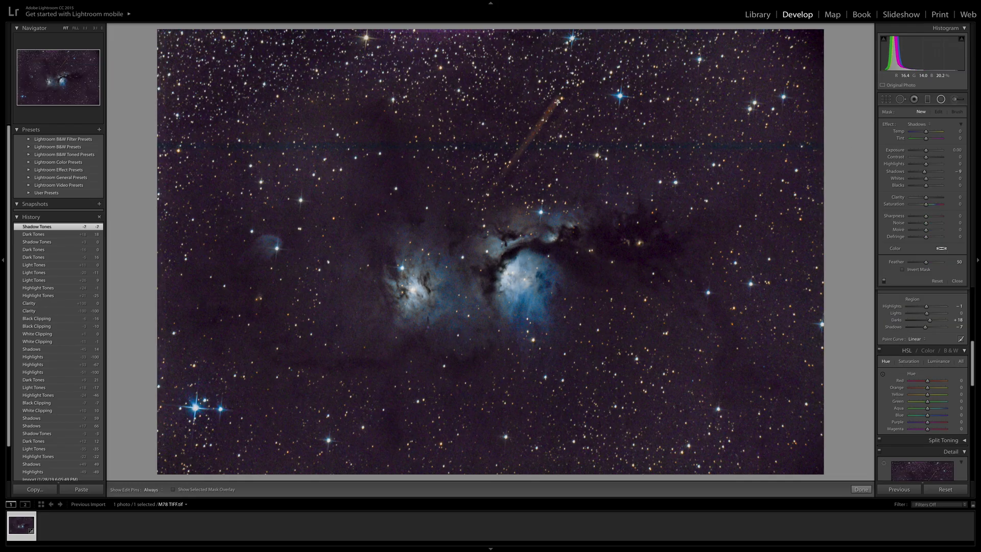
- Switch to the Adjustment Brush with Size 4.0, Feather 34 and Flow 85
click(943, 102)
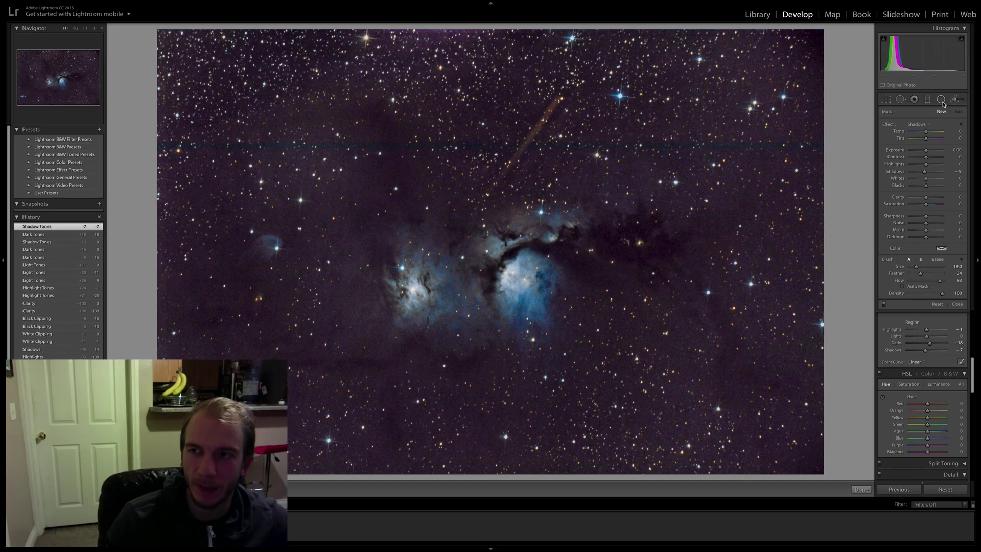
click(957, 101)
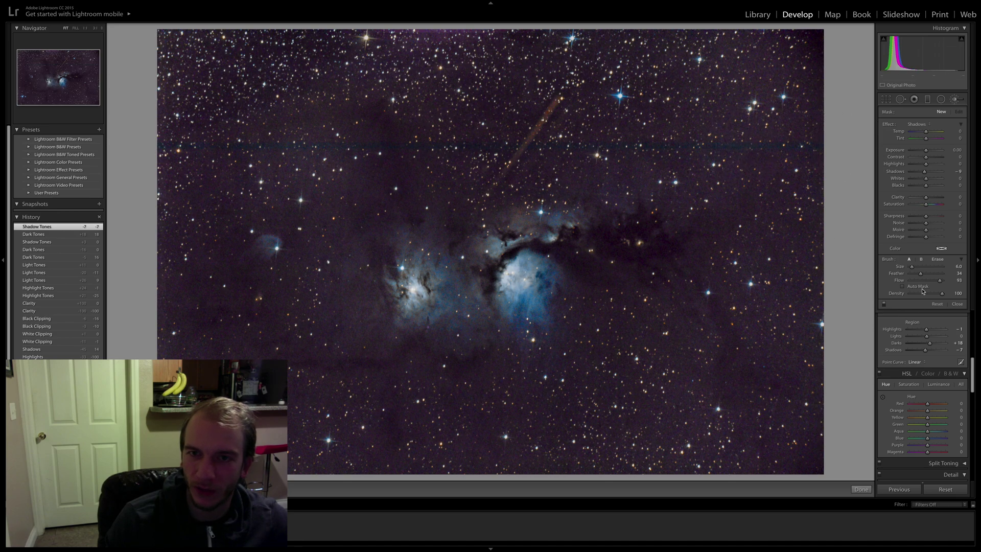
scroll(715, 164, down, 1)
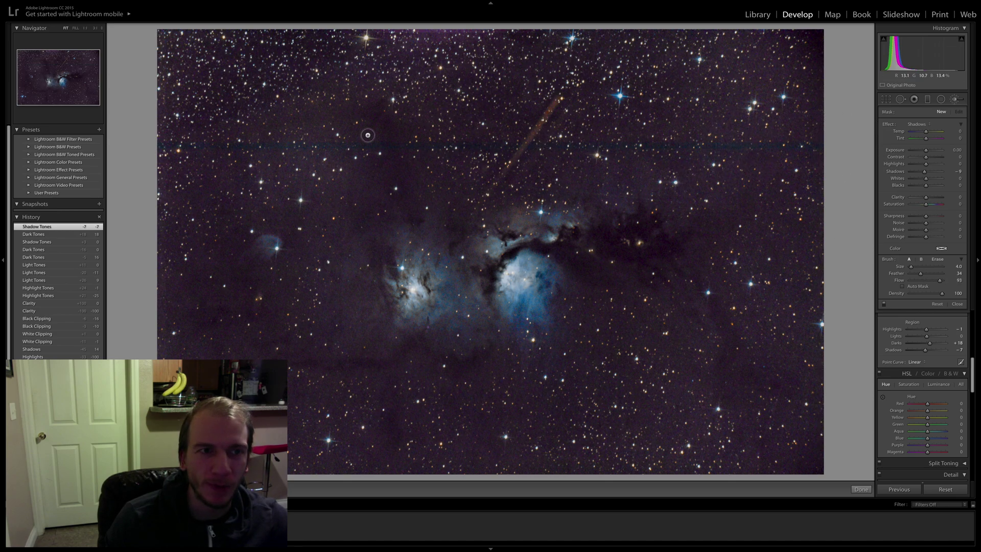
- Paint brush strokes along the thin dark horizontal line from the left edge to the right edge
scroll(167, 142, down, 3)
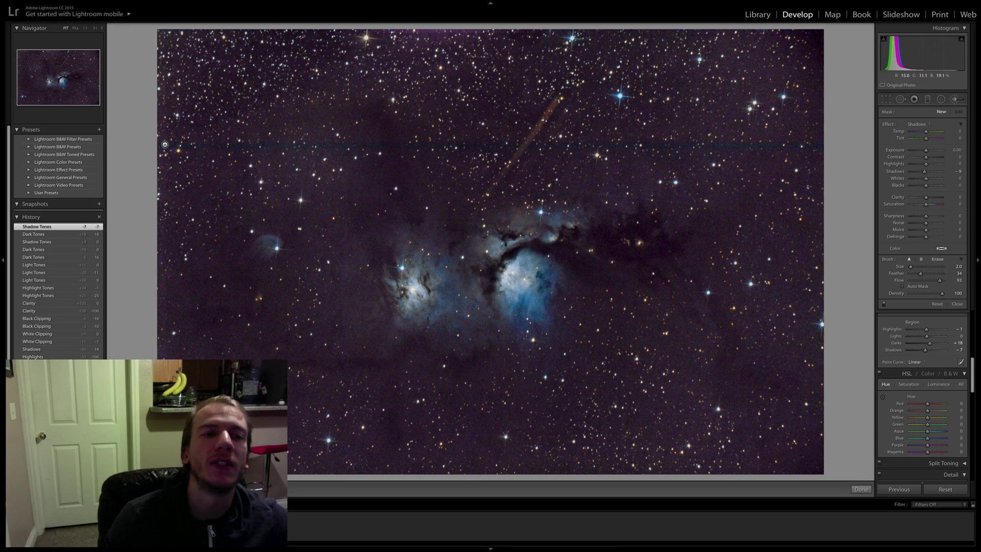
scroll(161, 144, up, 1)
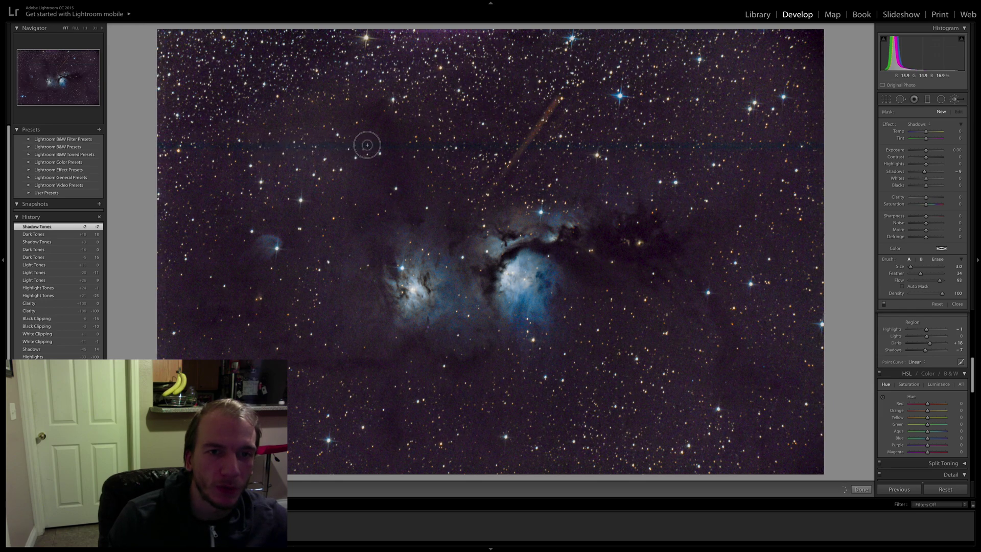
drag(389, 144, 392, 145)
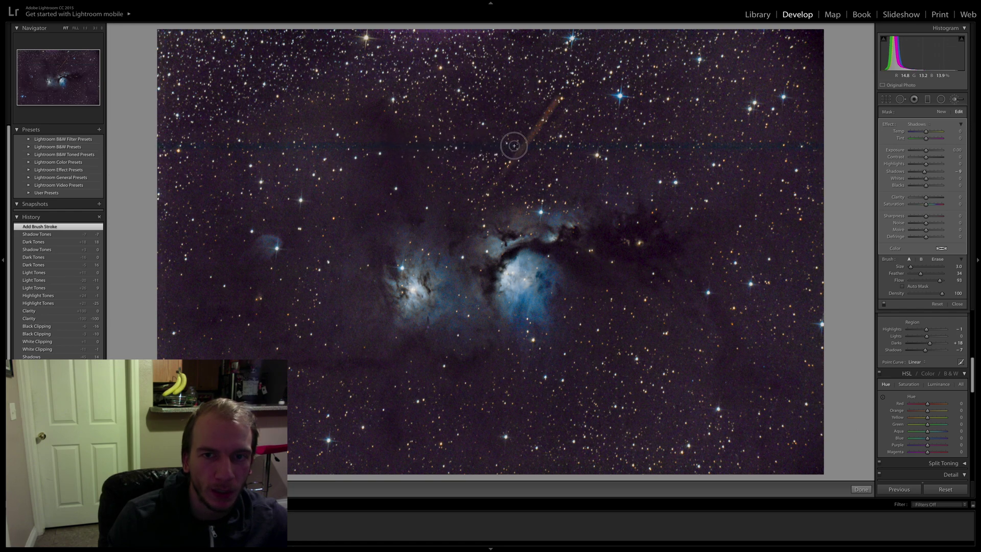
drag(514, 145, 533, 146)
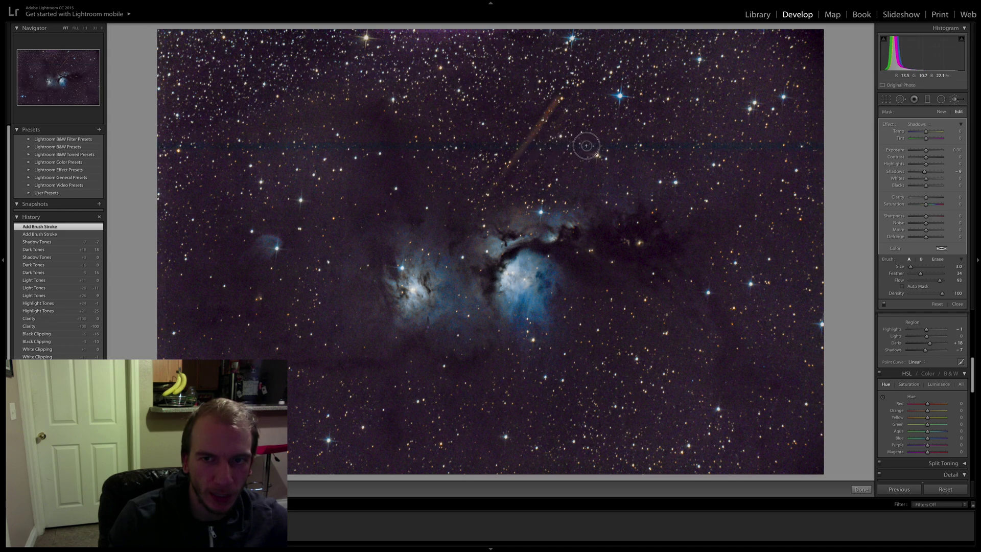
drag(586, 146, 606, 145)
key(bracketright)
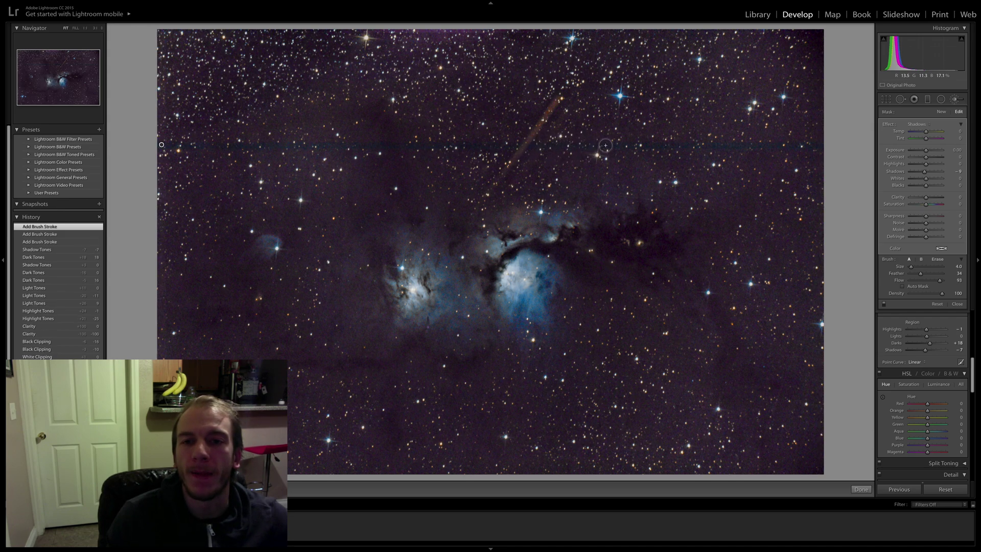
key(bracketleft)
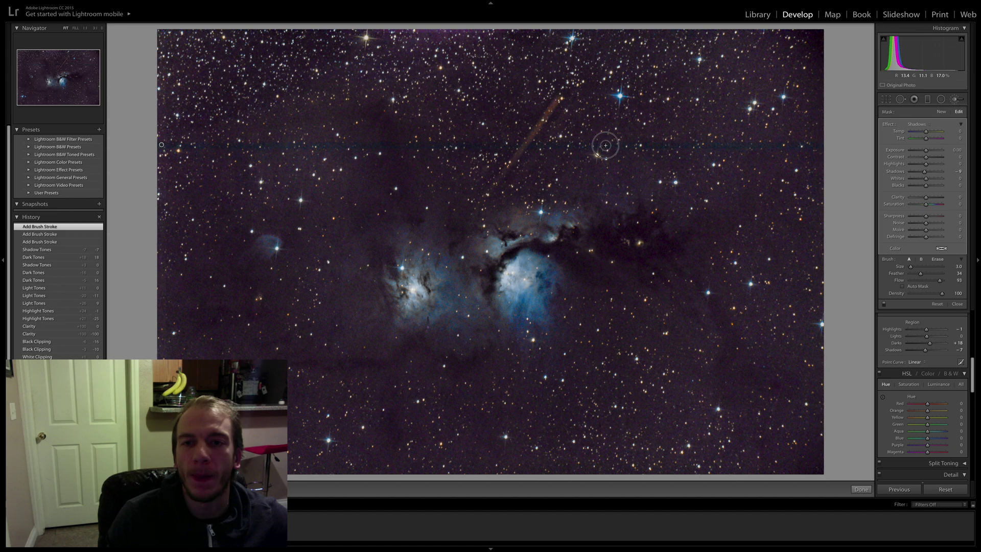
drag(652, 145, 676, 145)
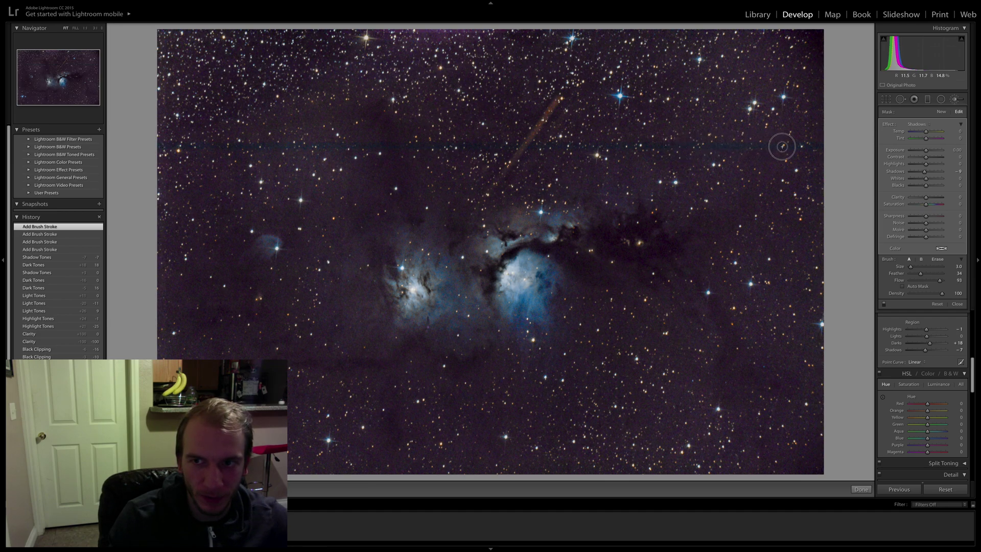
drag(815, 152, 818, 152)
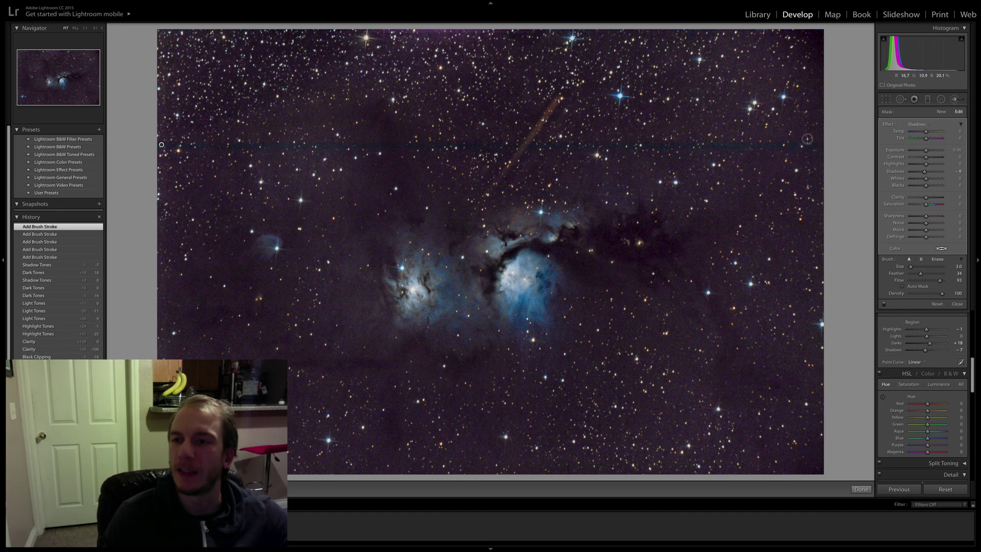
click(922, 124)
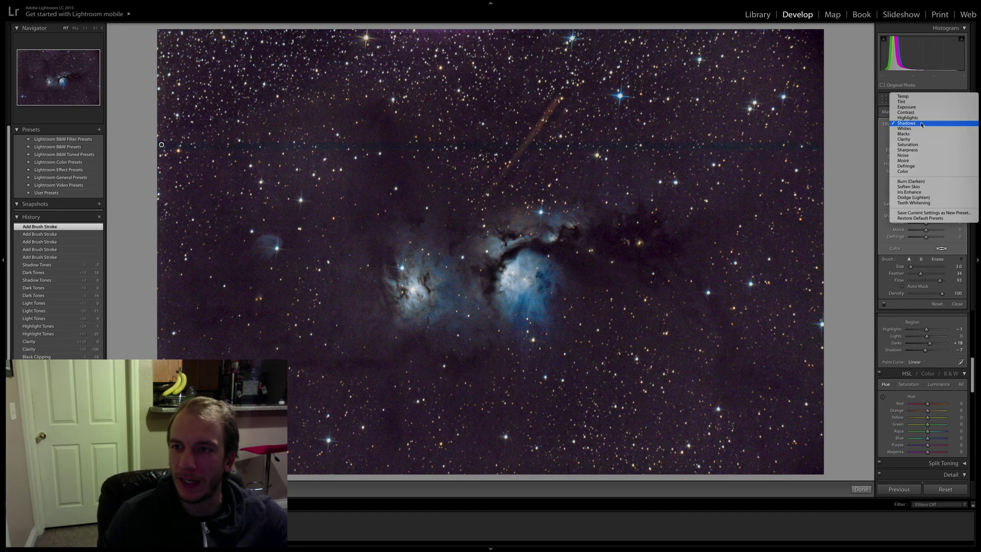
- Give the line mask a Temp effect of 14 and Tint of 33
click(904, 97)
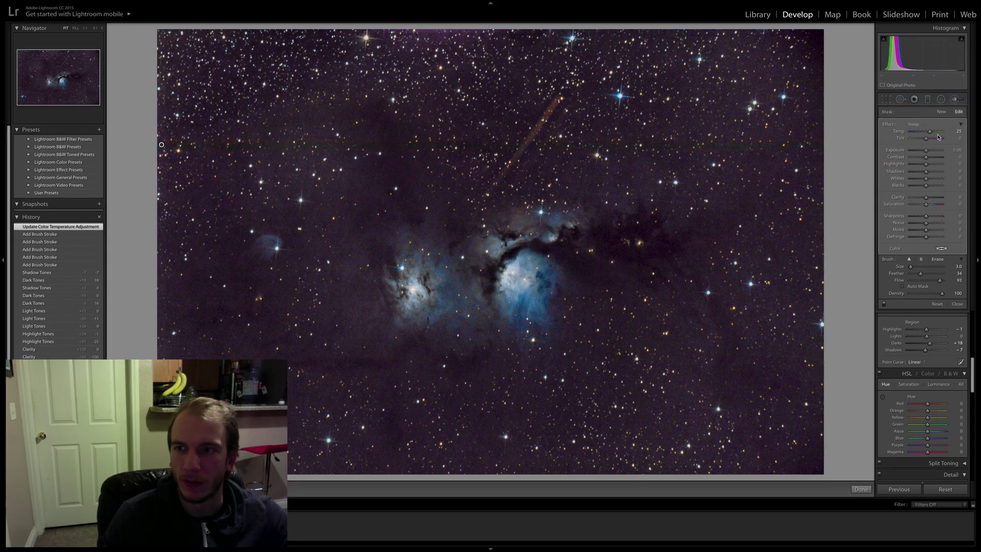
click(914, 124)
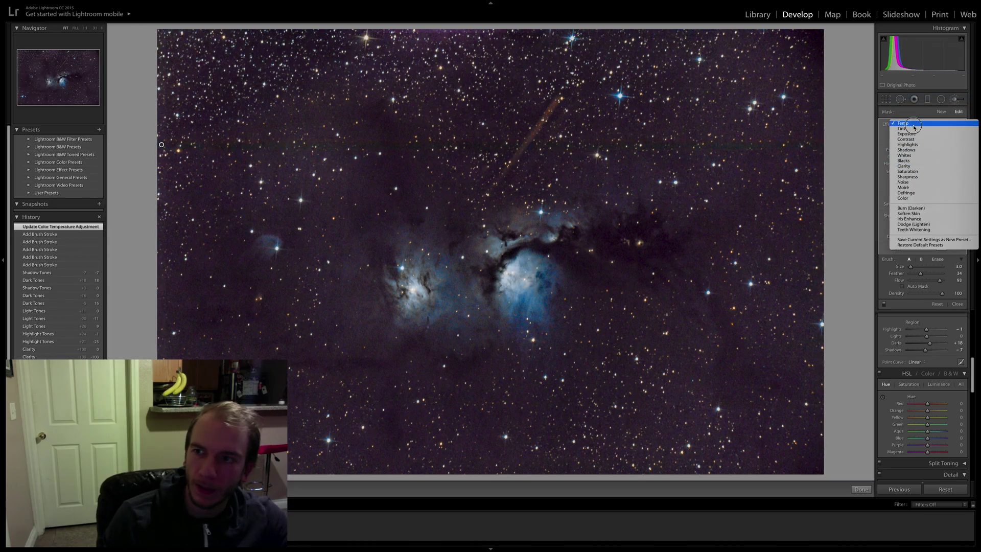
click(903, 123)
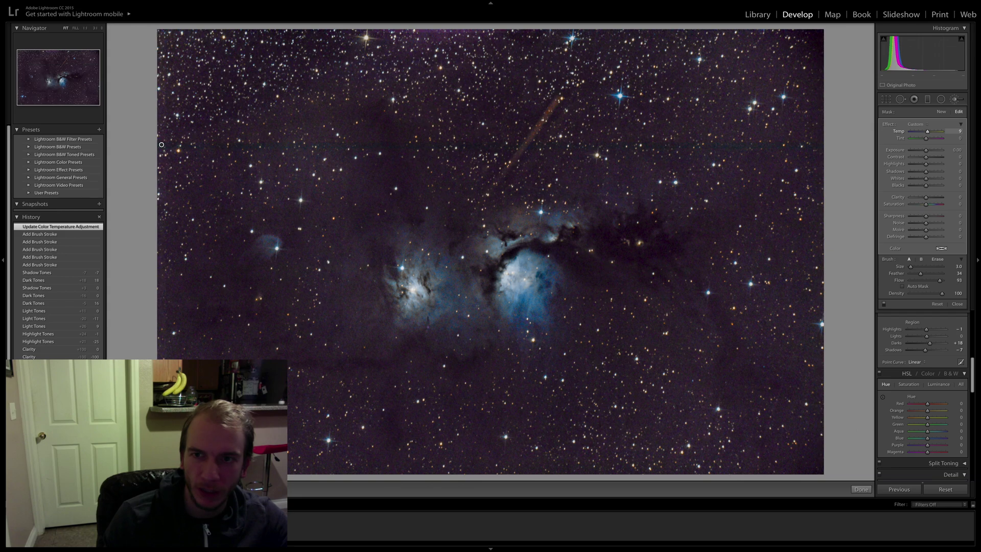
key(Up)
key(Up)
key(Down)
key(Down)
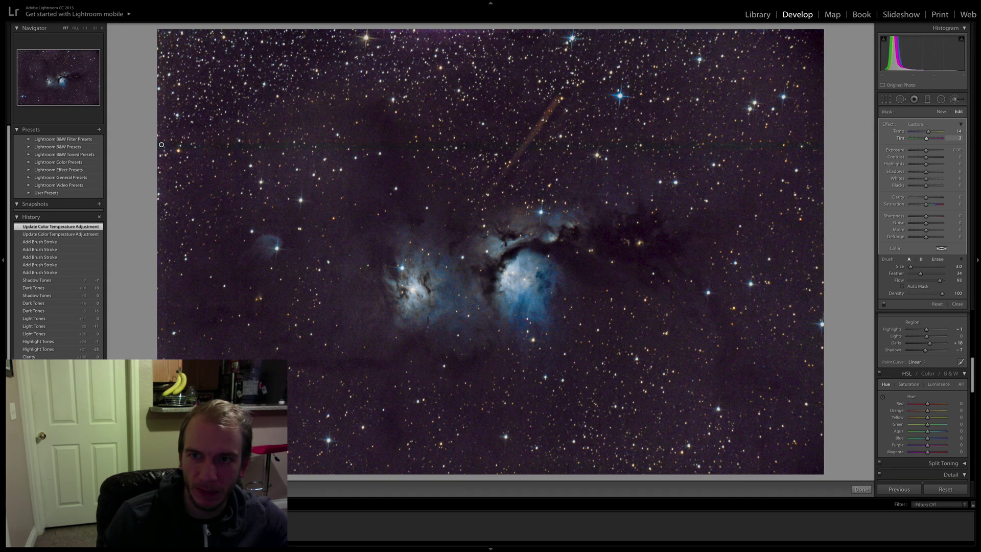
key(Up)
key(Up)
key(Up)
key(Up)
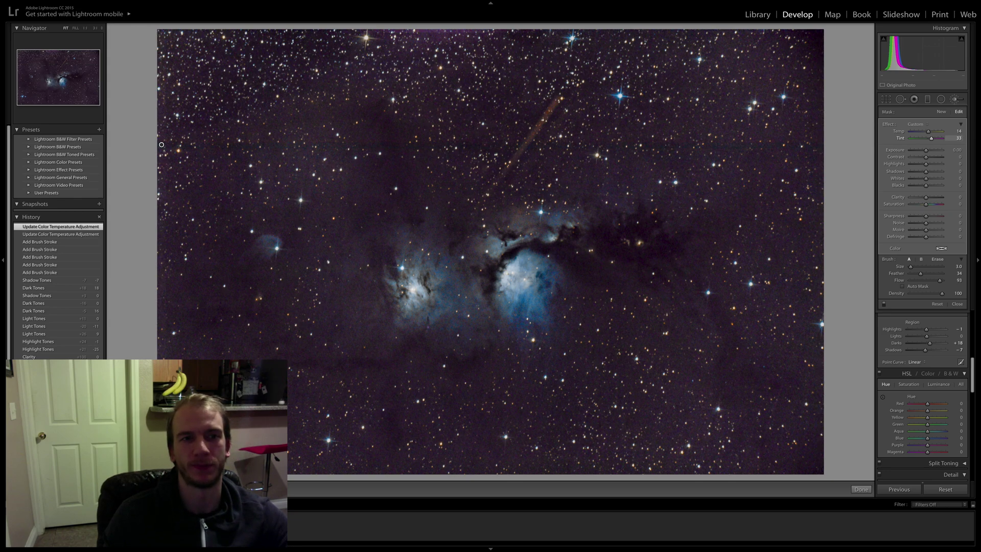
key(Up)
key(Up)
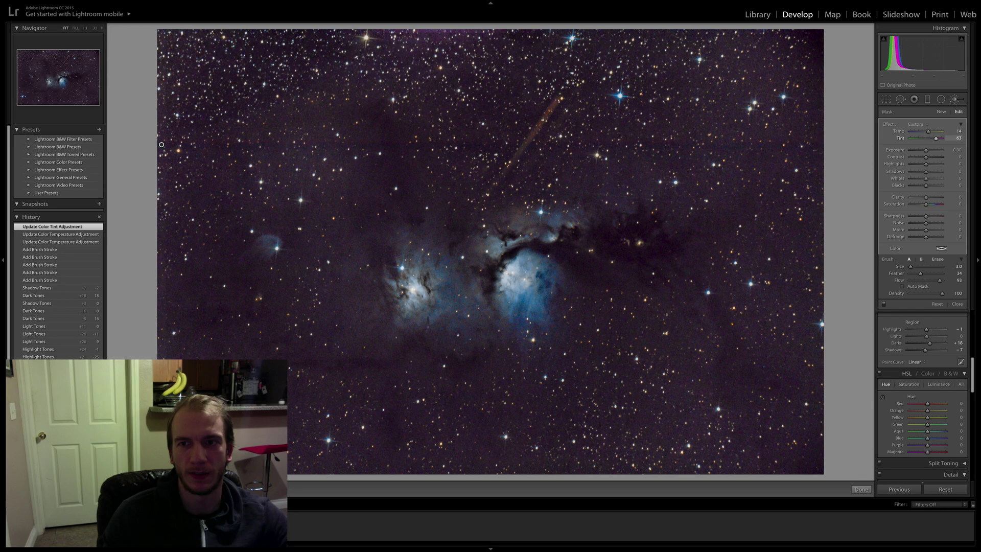
key(Down)
key(Down)
key(Down)
key(Down)
key(Down)
key(Down)
key(Down)
key(Down)
key(Down)
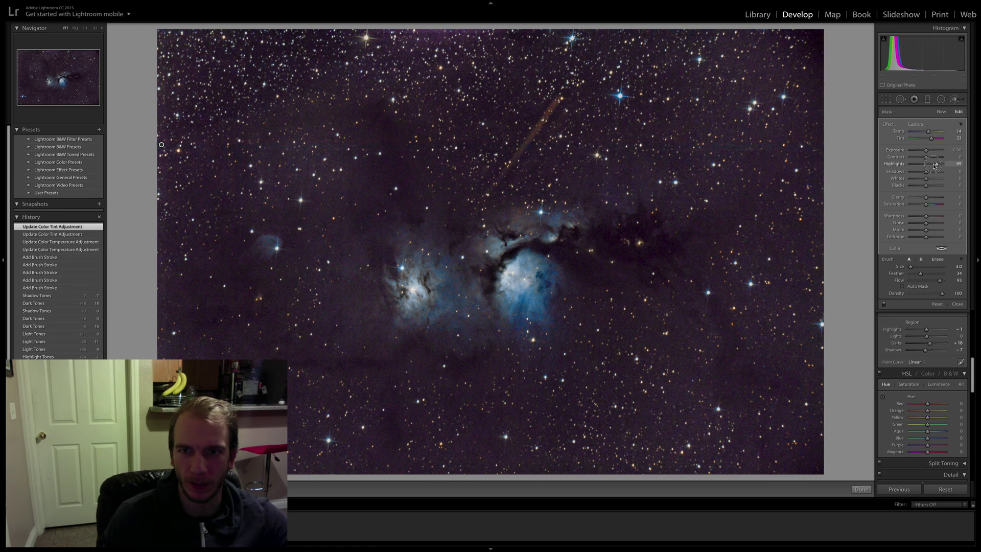
- Lower the line mask's Highlights to 2, checking the mask overlay, then finish with Done
drag(925, 167, 931, 172)
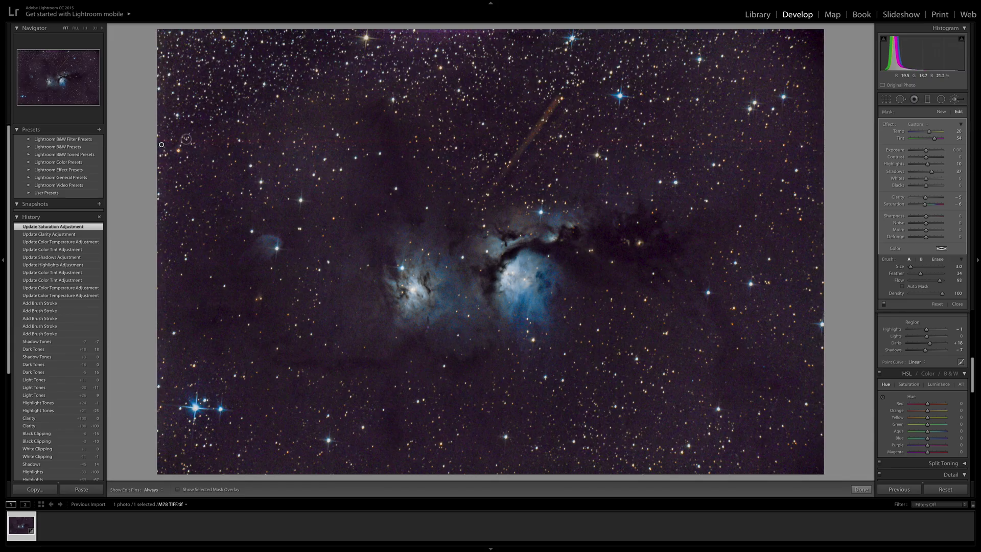
shift+click(161, 145)
shift+click(162, 145)
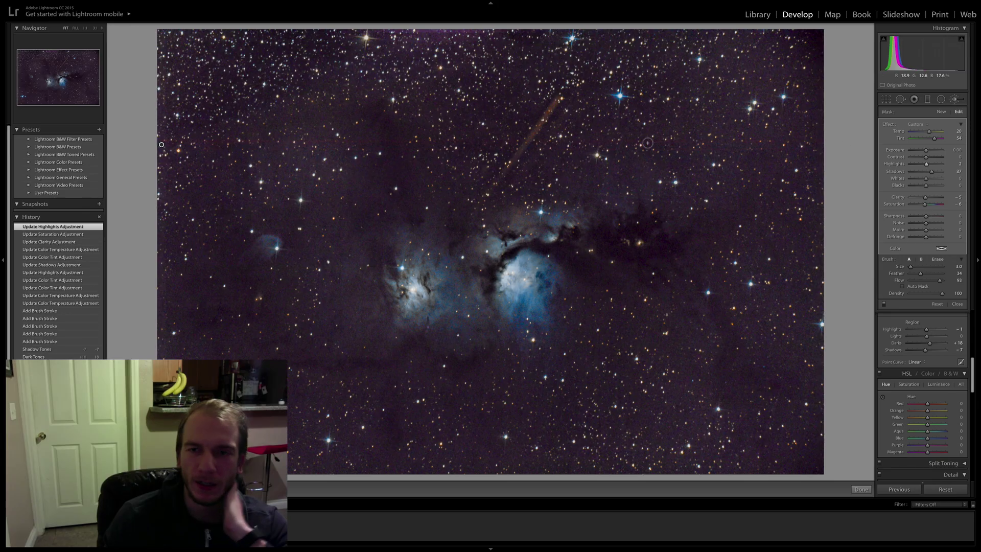
drag(926, 164, 924, 164)
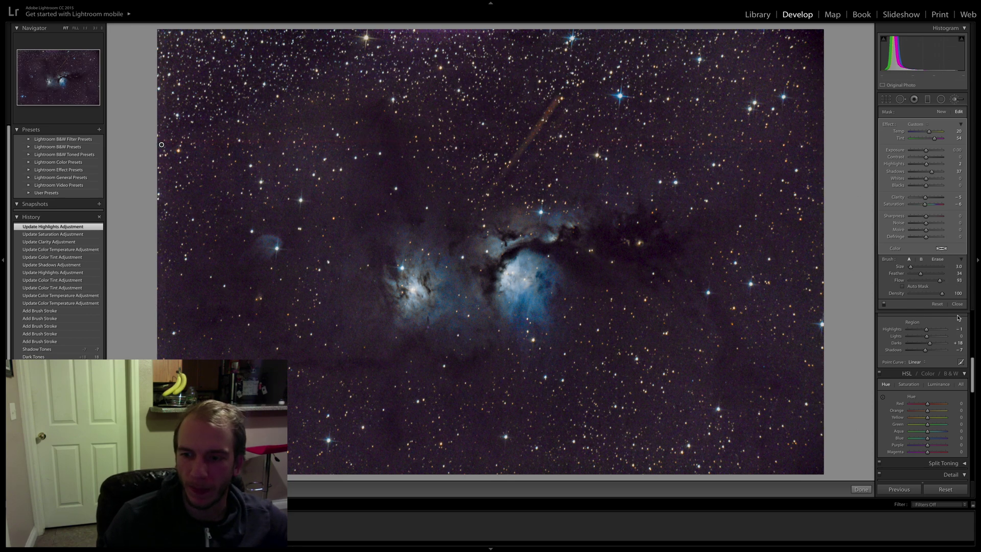
click(868, 488)
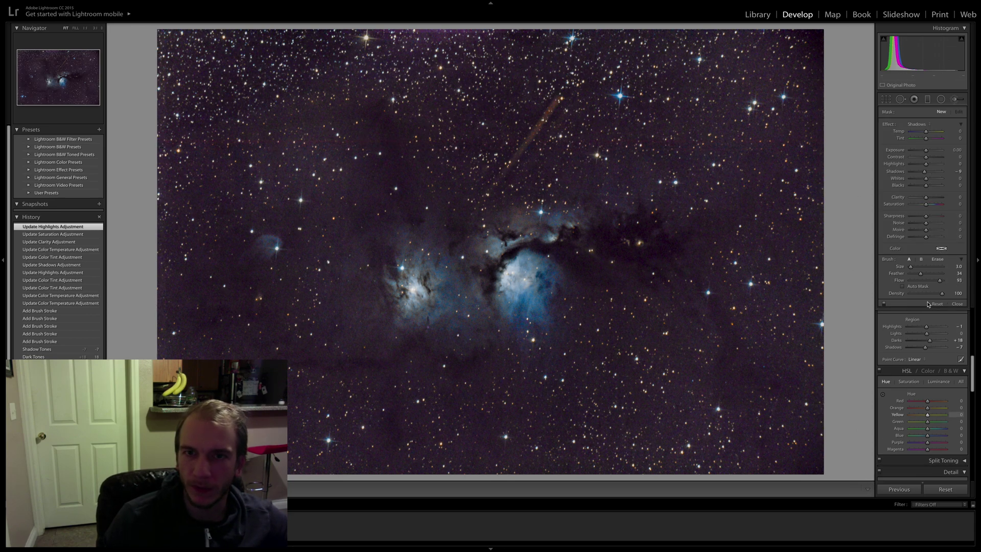
- Start a new brush mask and paint the satellite trail with the brush shrunk to size 2.0
scroll(928, 304, down, 5)
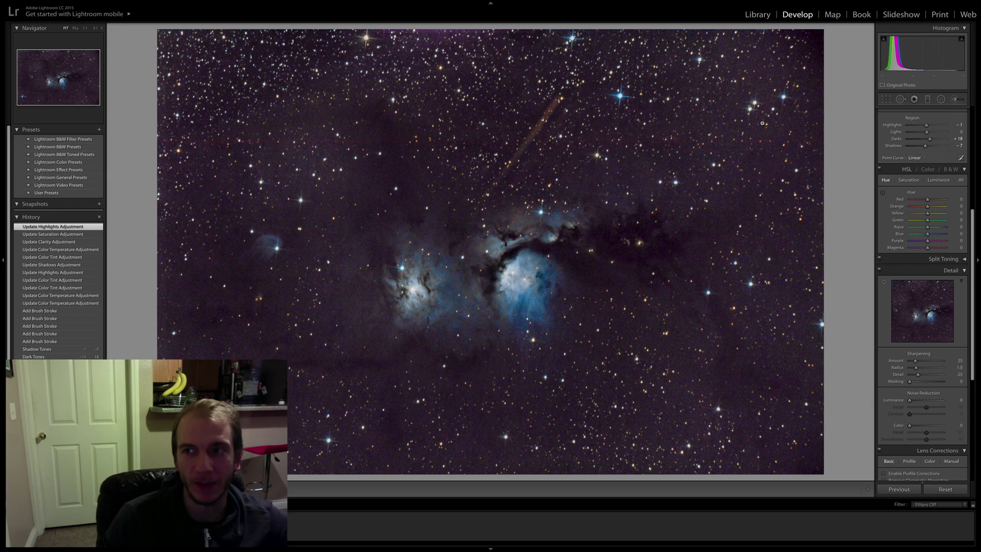
click(956, 101)
drag(560, 97, 508, 170)
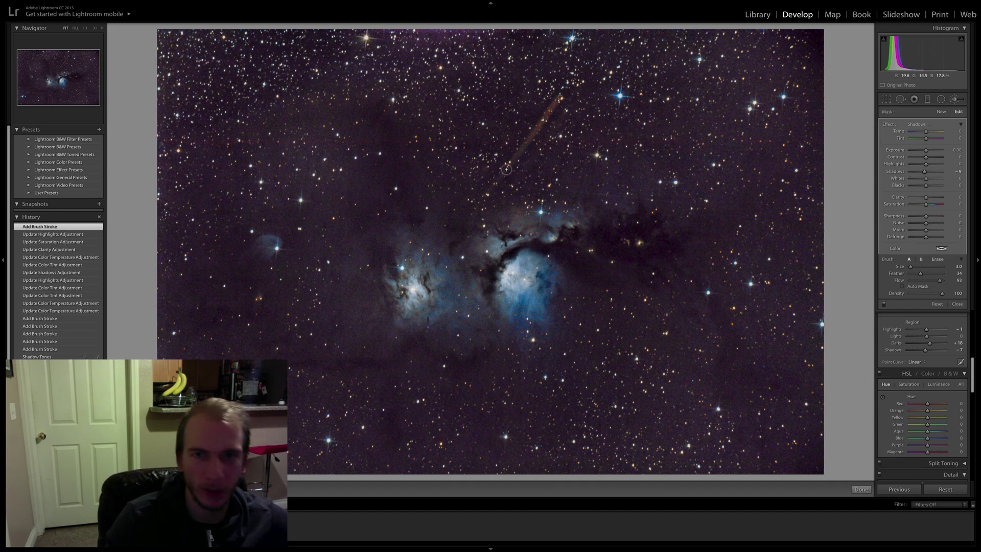
key(bracketleft)
click(509, 166)
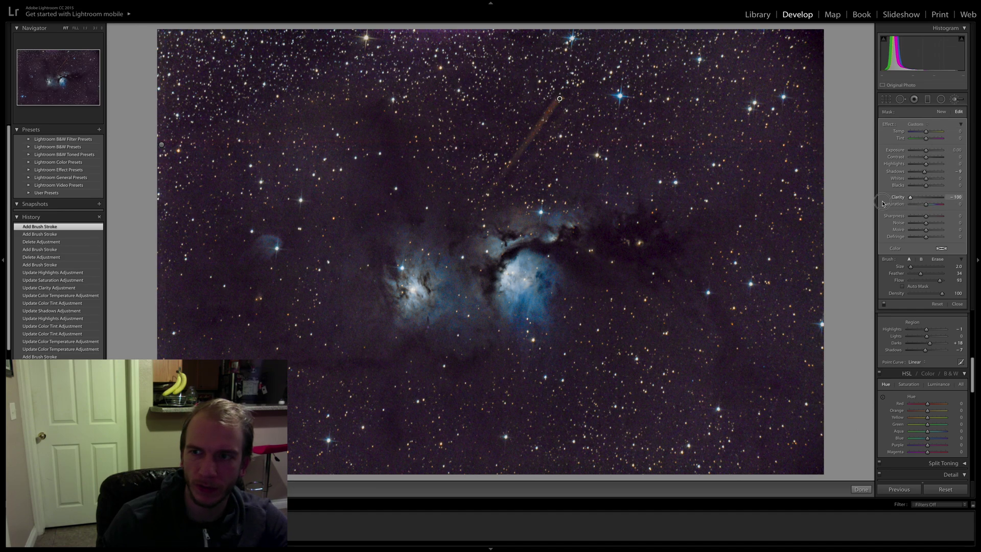
- Undo the inherited Clarity, Saturation, Whites and Blacks values on the trail brush
click(911, 198)
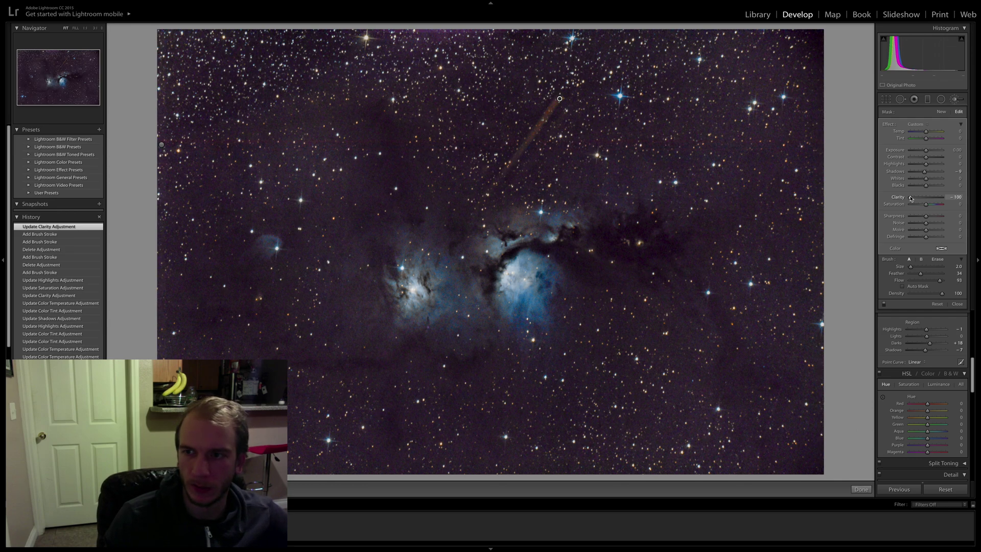
key(ctrl+z)
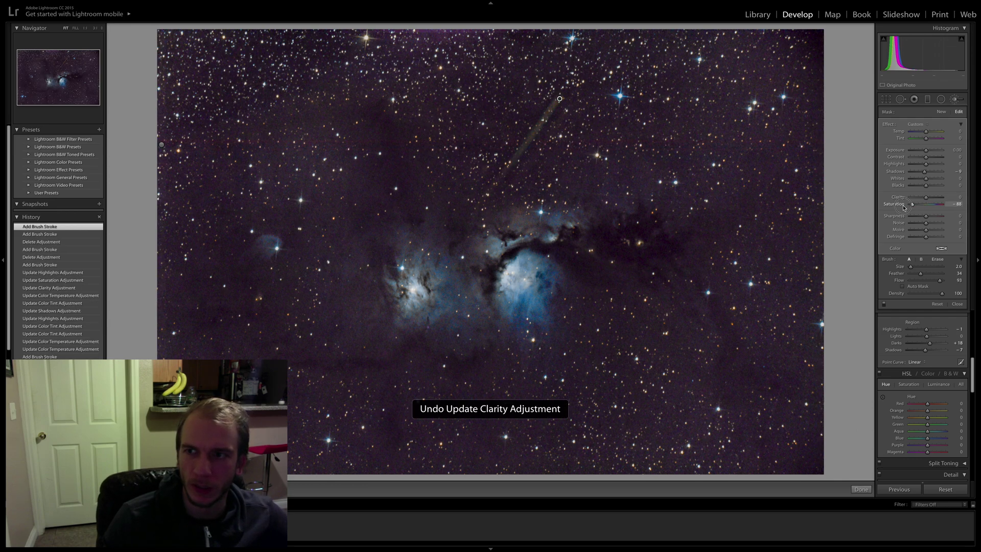
key(ctrl+z)
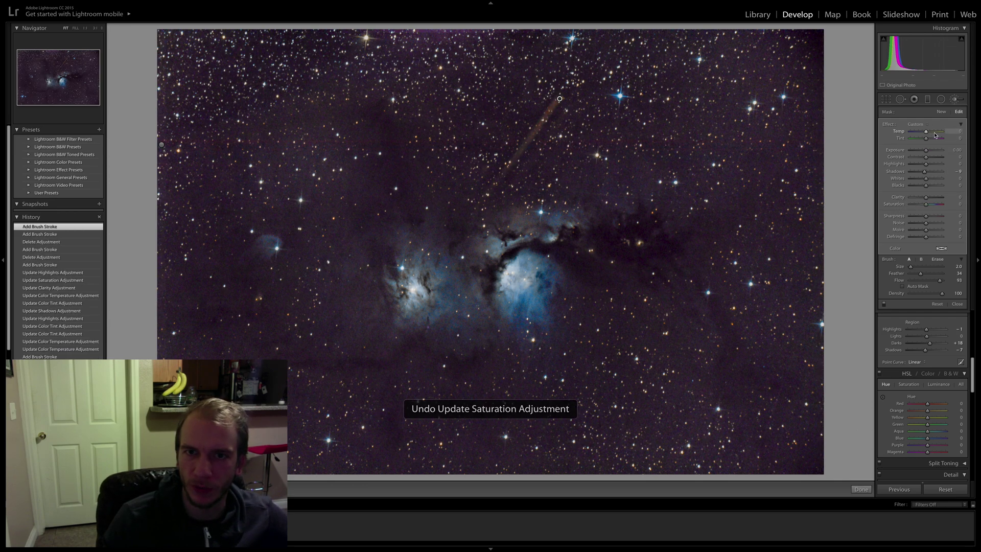
key(ctrl+z)
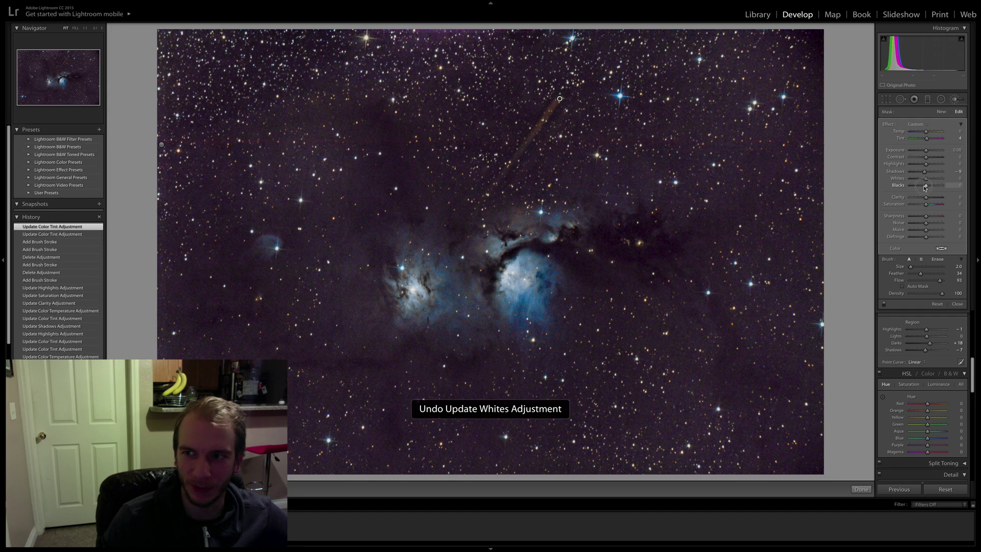
key(ctrl+z)
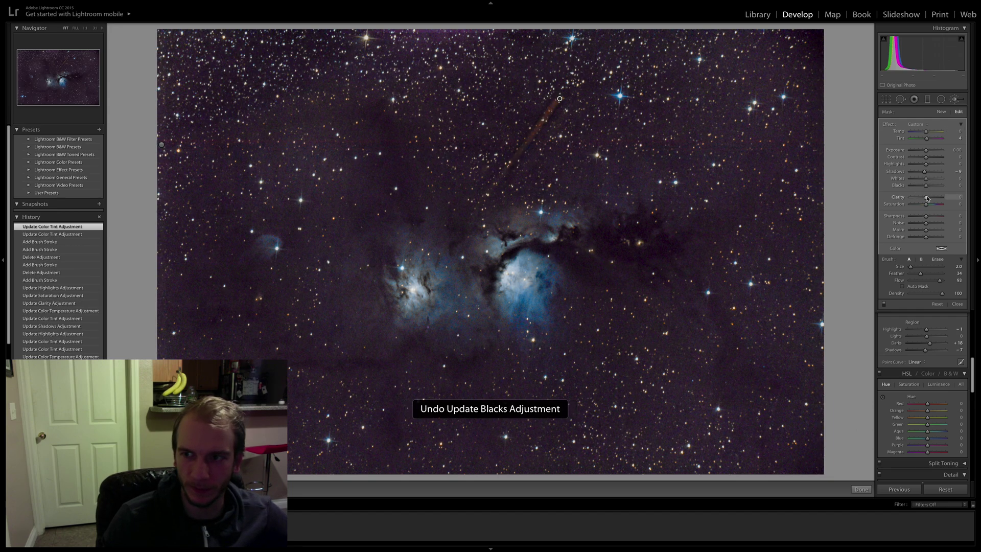
key(ctrl+z)
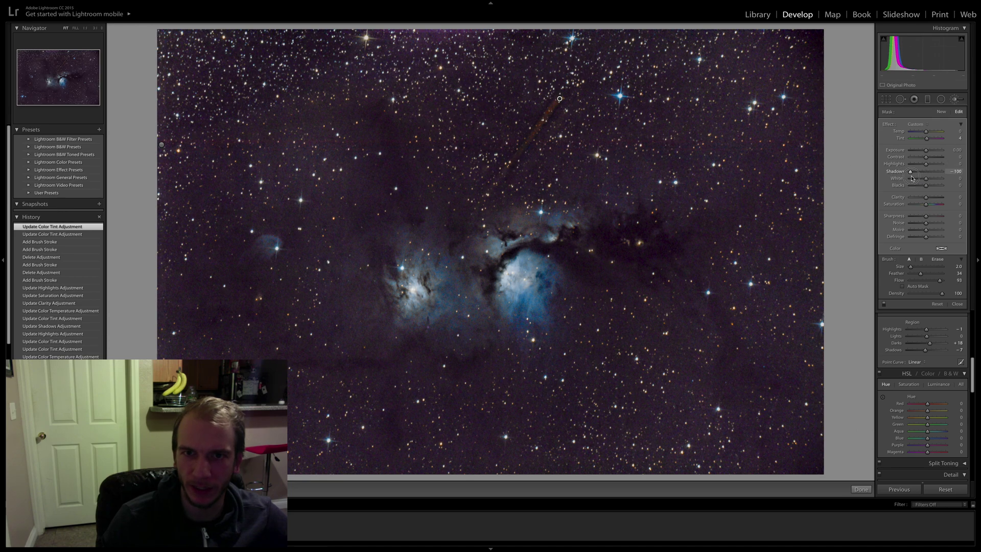
- Set the trail brush to Shadows -30, Highlights -100 and Contrast 59
drag(918, 177, 917, 176)
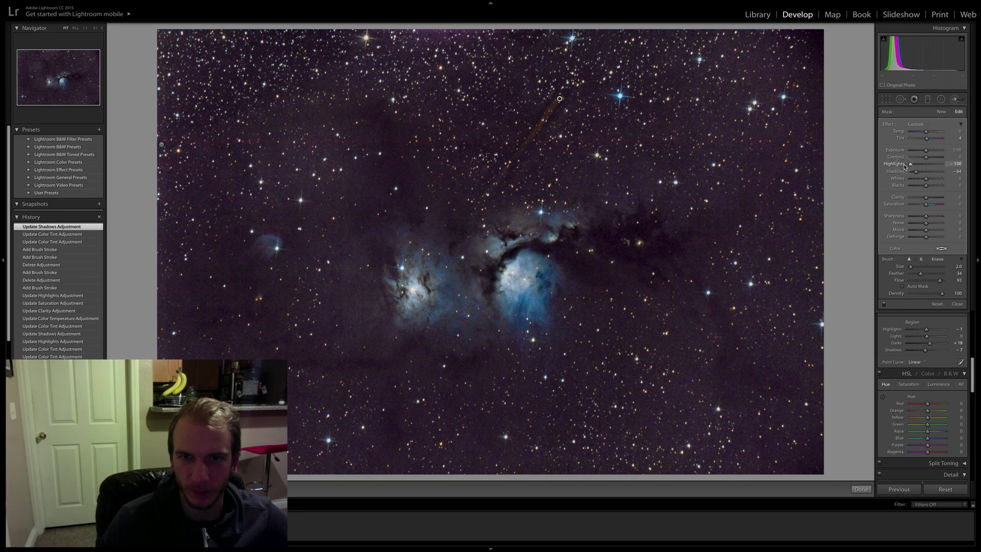
click(912, 165)
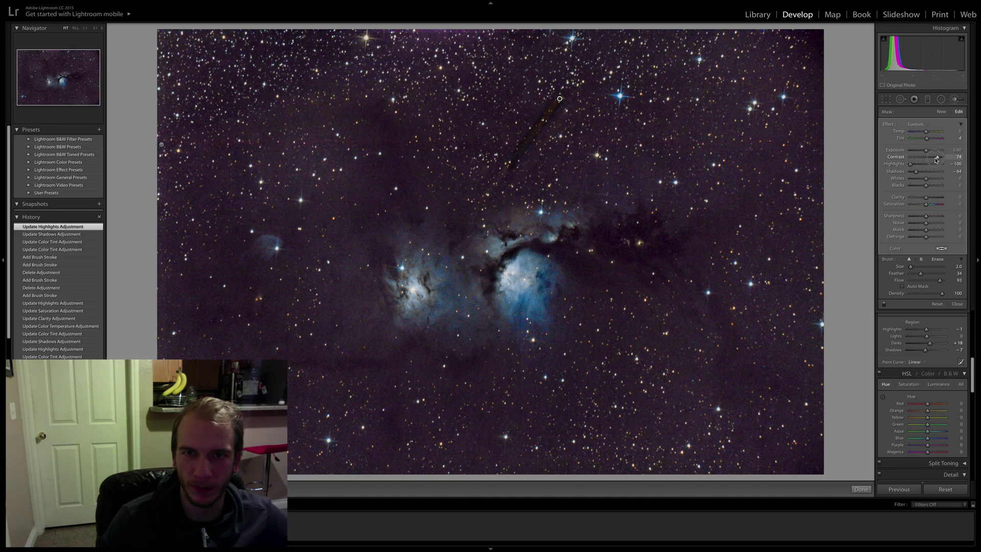
drag(936, 160, 924, 165)
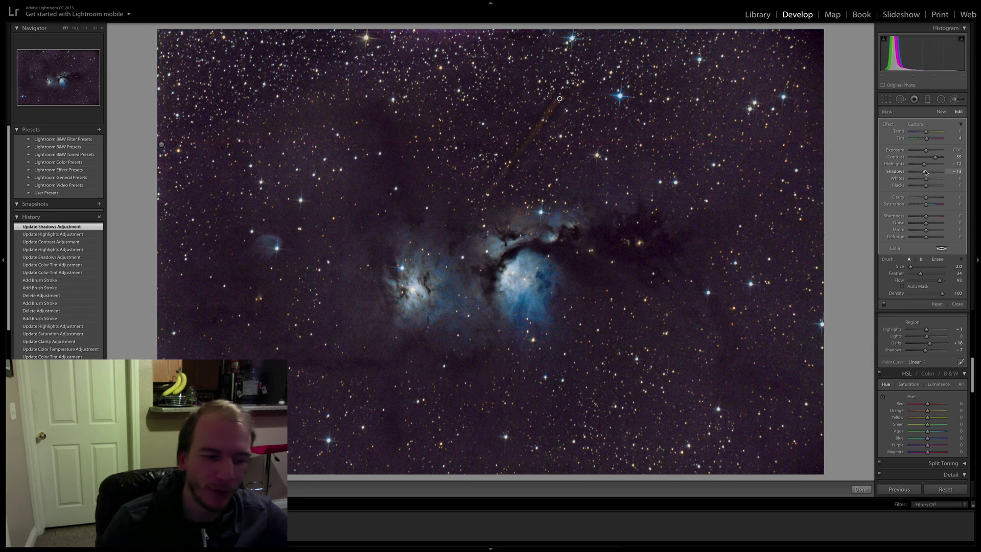
- Refine the trail brush to Shadows -13 and Contrast 32, then finish it
drag(924, 173, 924, 172)
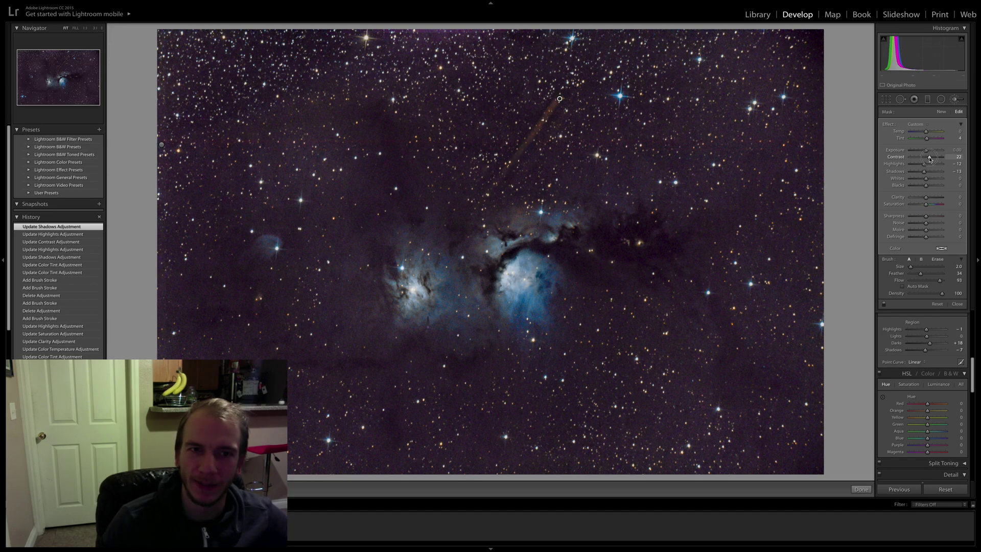
drag(932, 158, 930, 158)
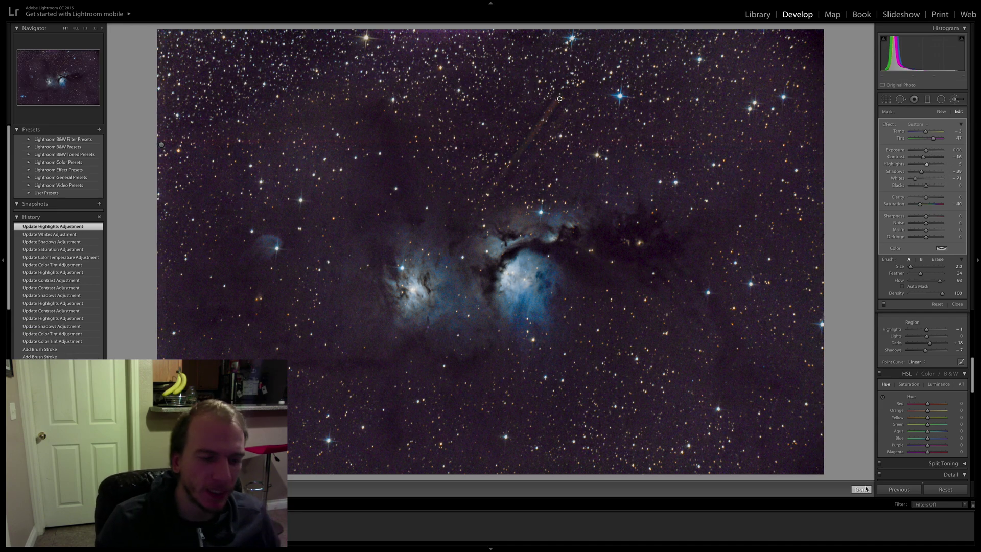
click(861, 489)
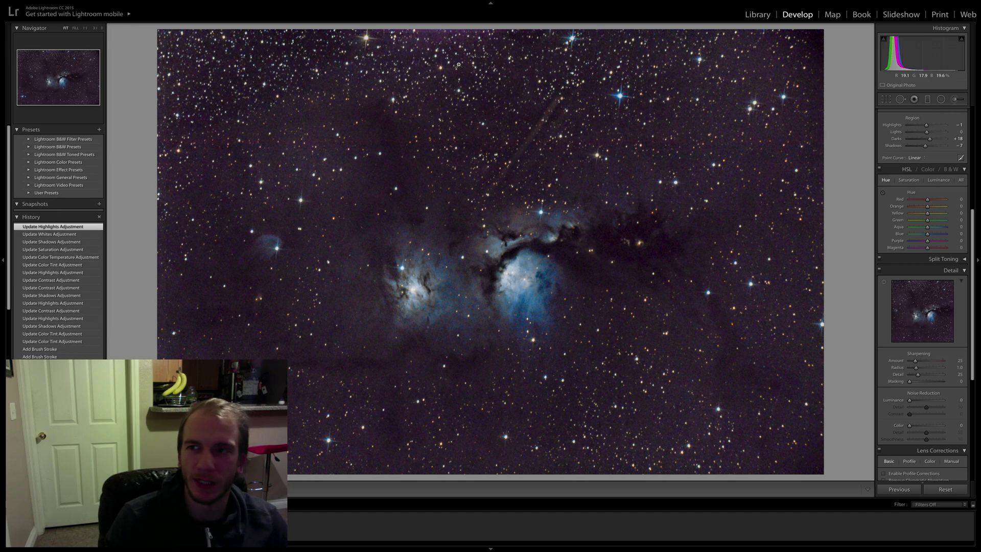
click(954, 99)
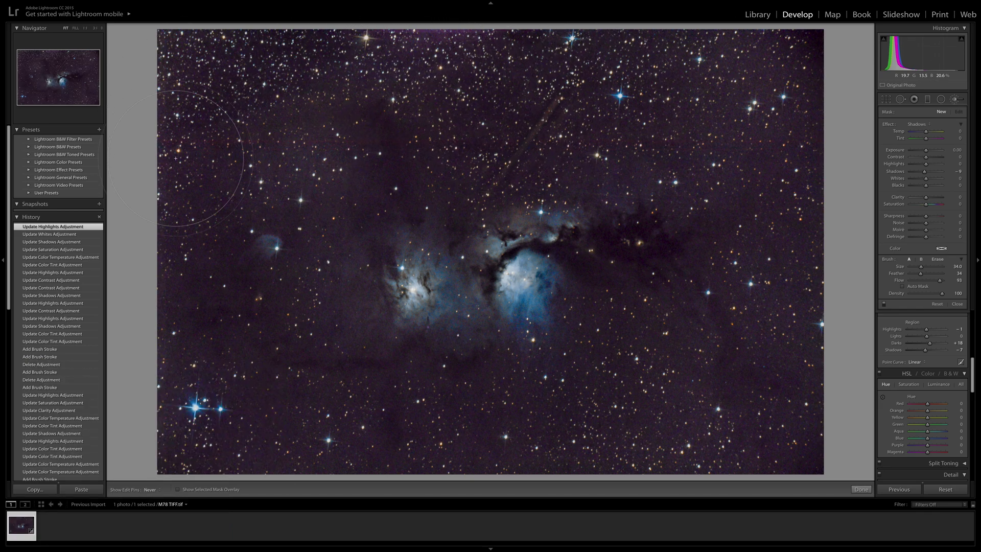
- Paint a large mask over the upper-right sky and the dark sky left of the nebula
drag(726, 112, 768, 139)
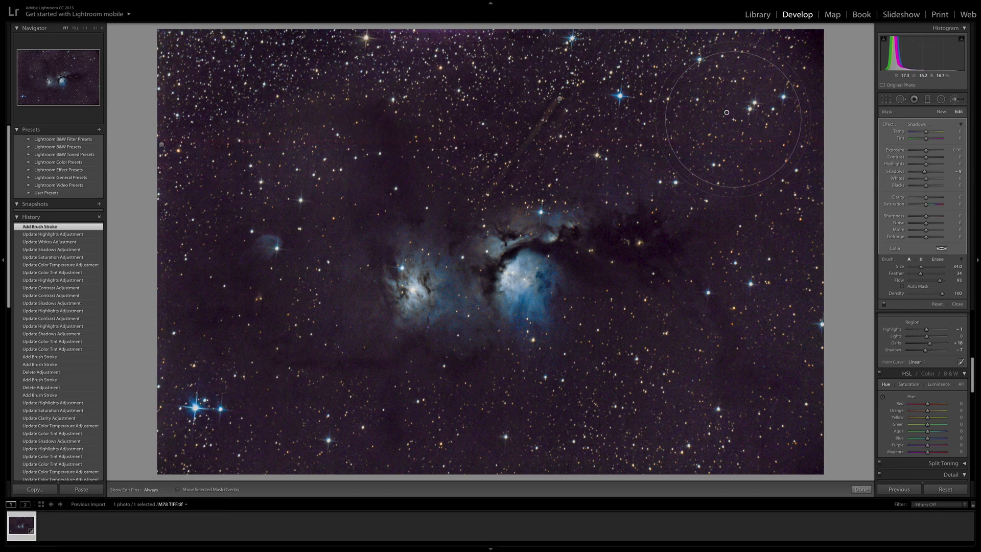
mouse_move(727, 113)
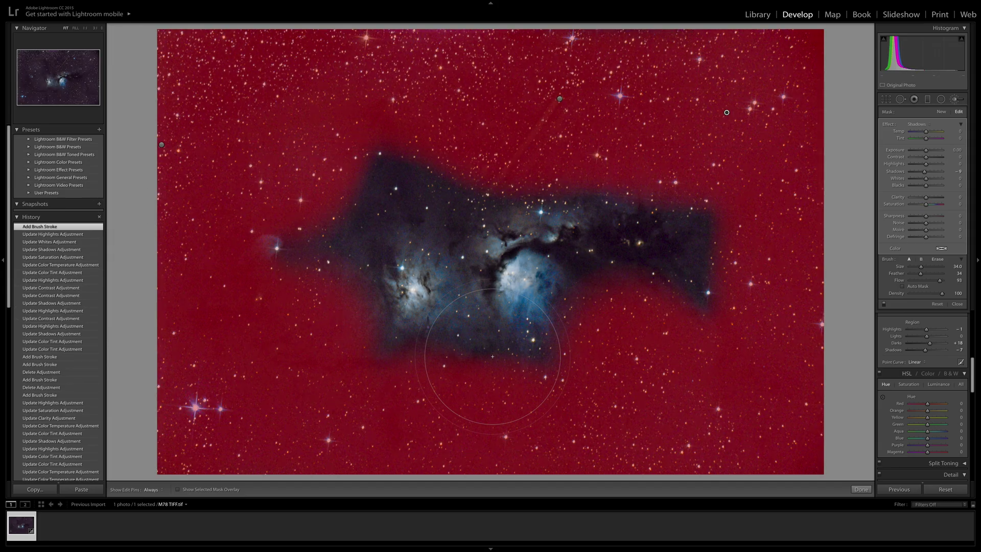
key(h)
mouse_move(390, 263)
mouse_down()
mouse_move(267, 201)
mouse_move(328, 232)
mouse_up()
key(h)
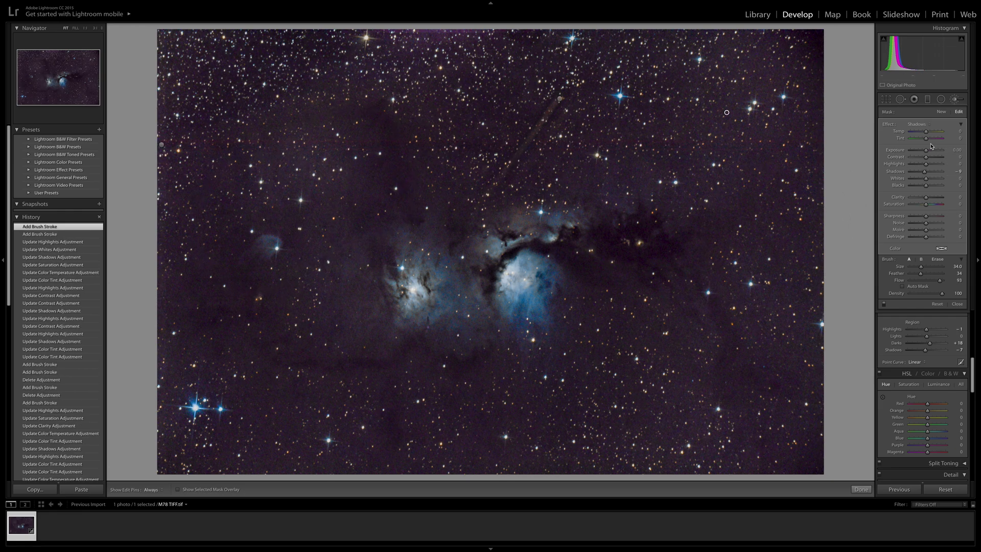
- Set the sky mask's Shadows to 0 and Noise reduction to 100
click(959, 172)
text(0)
key(Return)
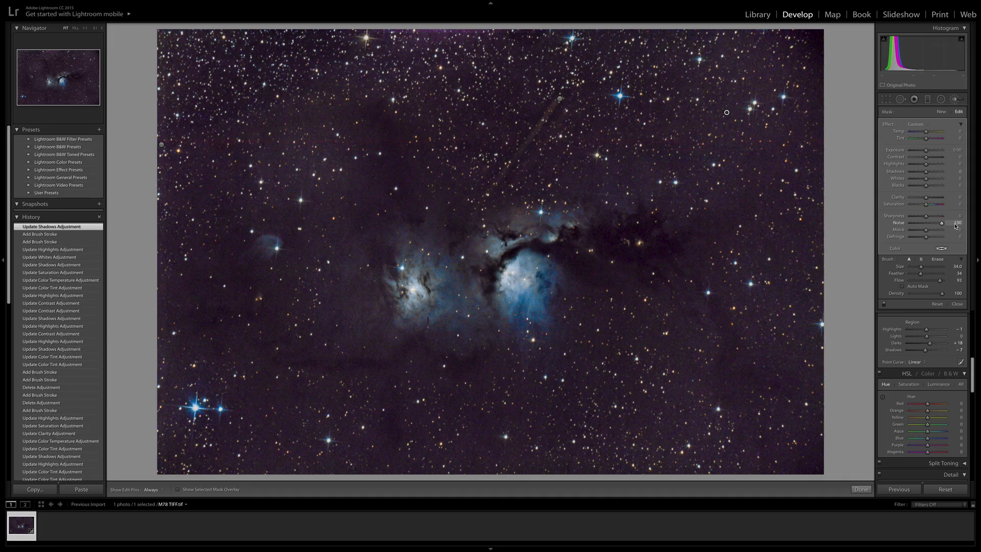
key(Return)
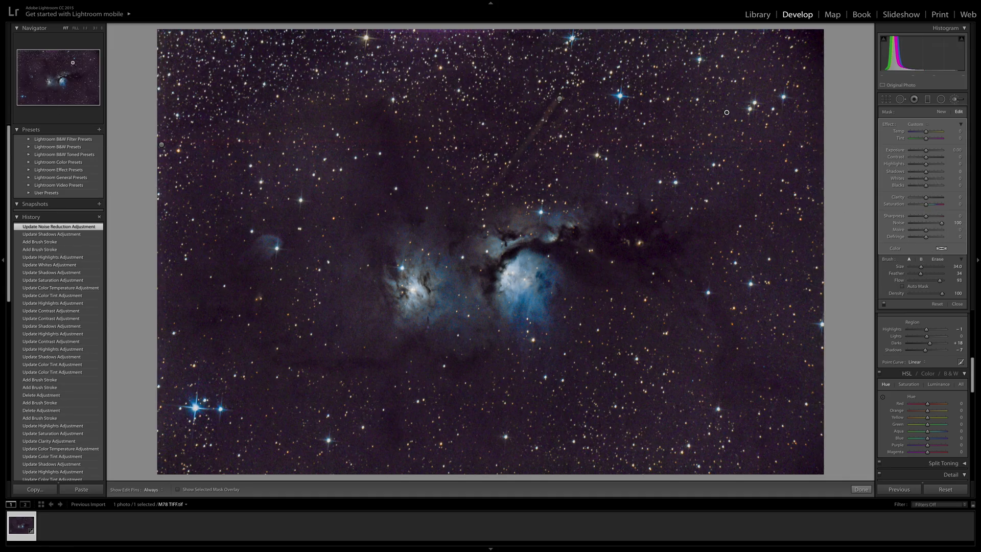
key(z)
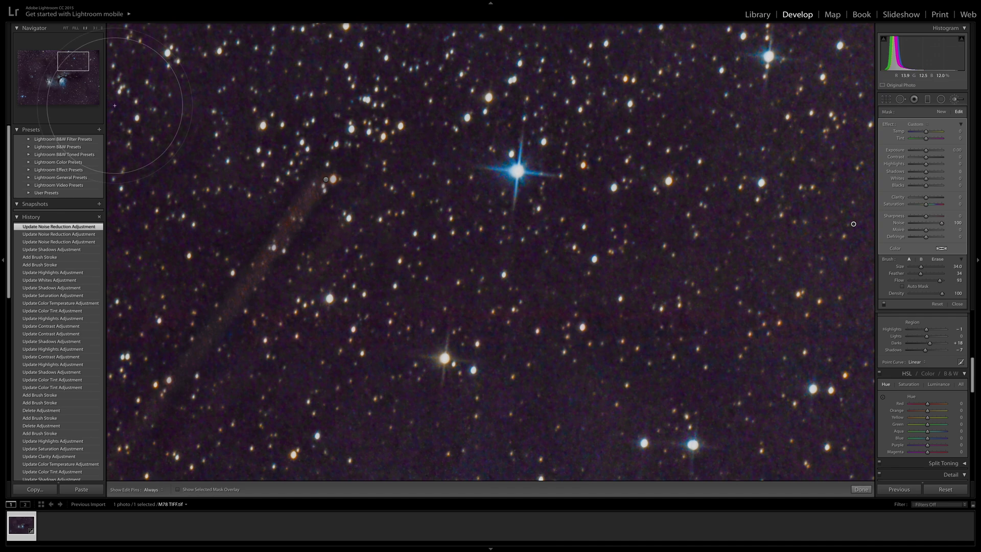
click(91, 90)
key(z)
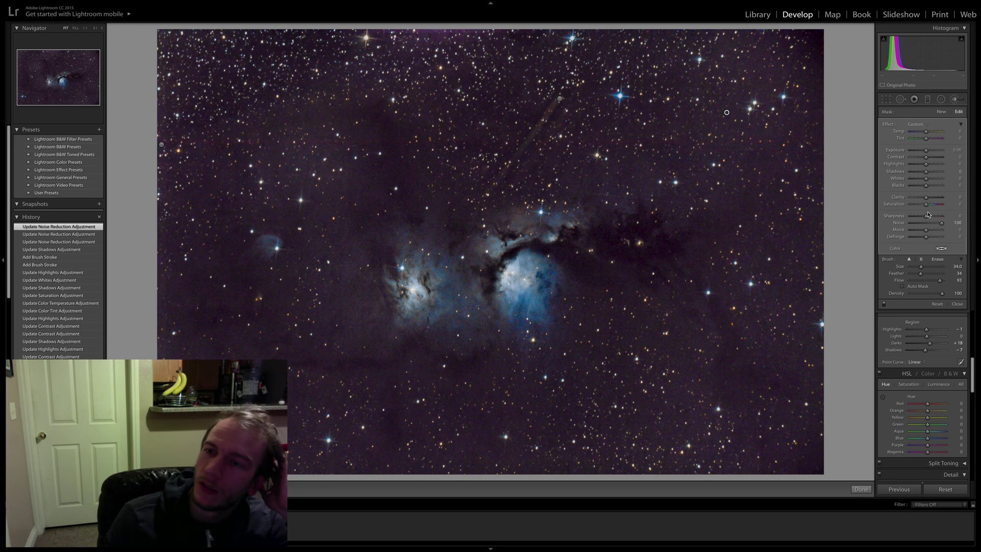
drag(926, 198, 909, 200)
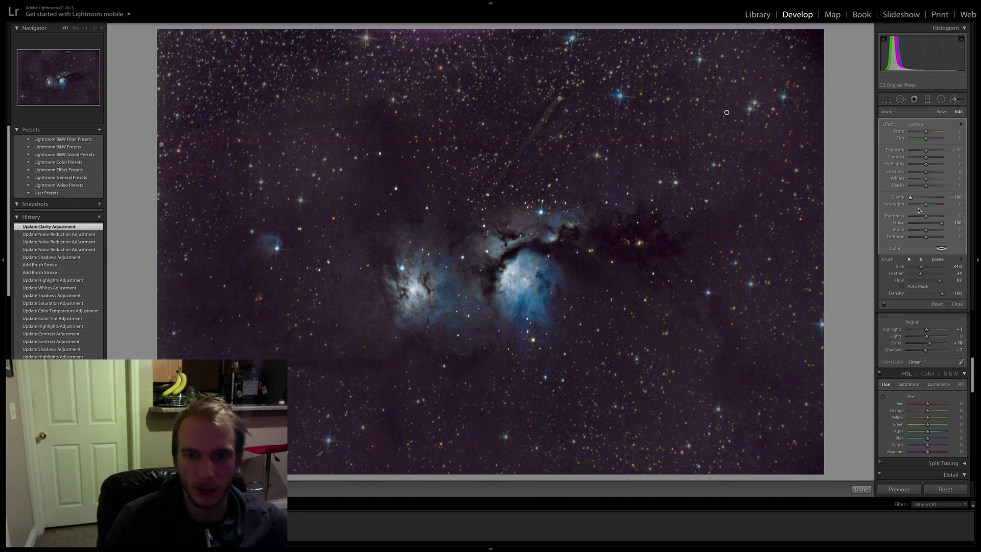
key(ctrl+z)
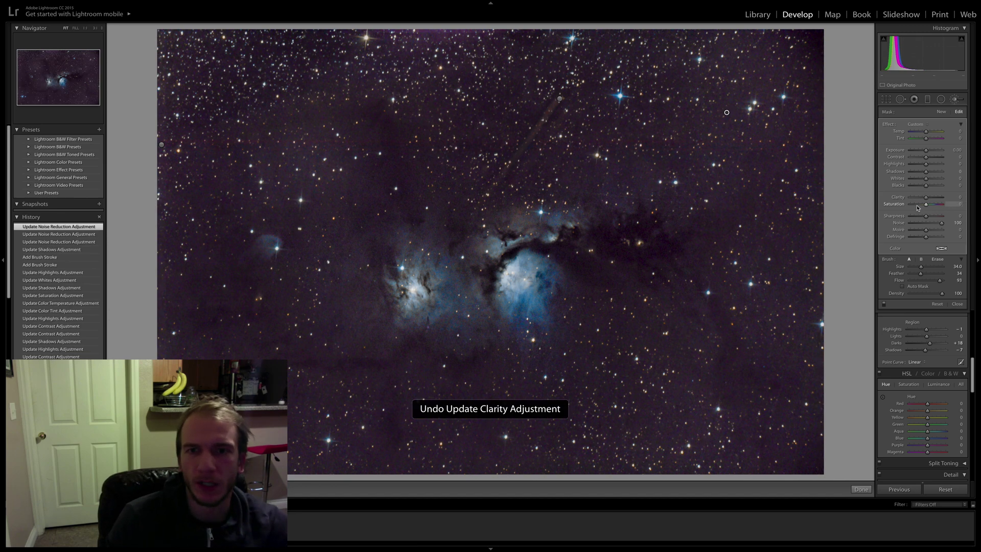
click(861, 489)
- Close the previous brush and start a new mask on the nebula
click(963, 104)
click(959, 102)
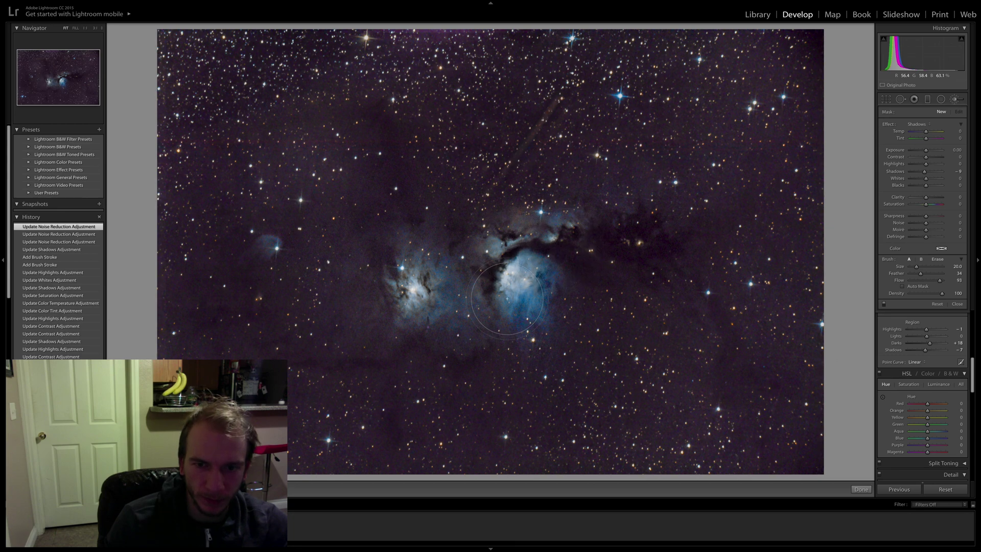
click(429, 290)
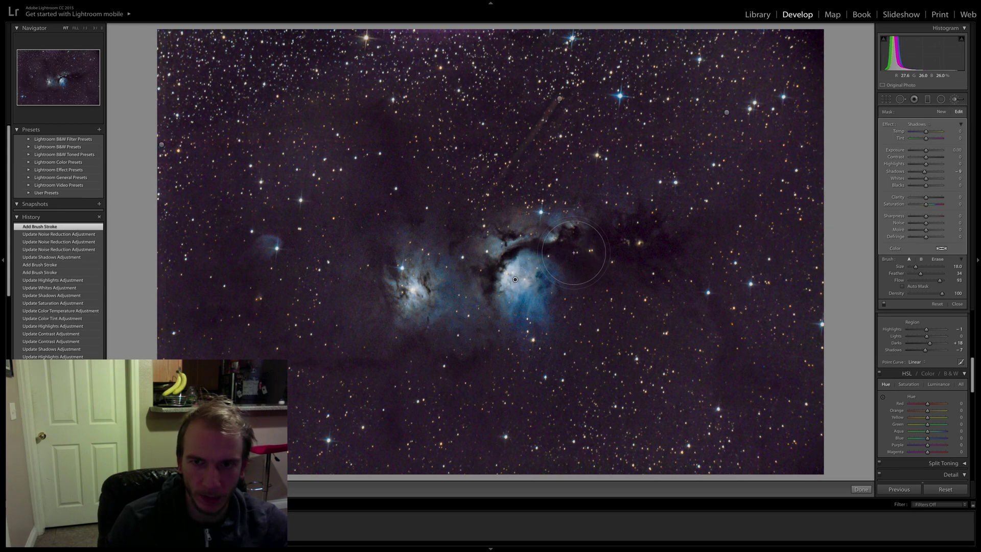
scroll(623, 243, down, 4)
- Paint over the nebula core and set the new mask's Shadows to 0
key(h)
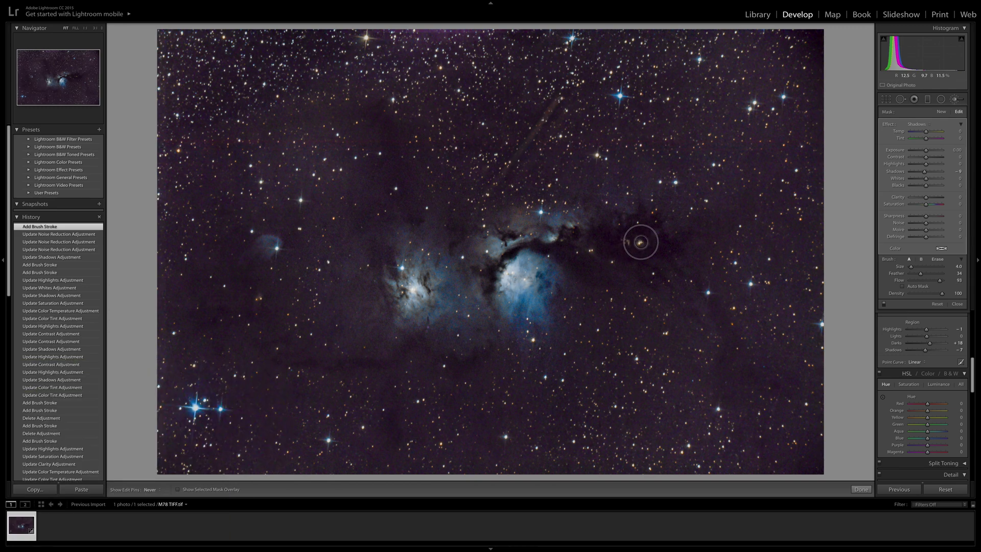
drag(619, 237, 619, 240)
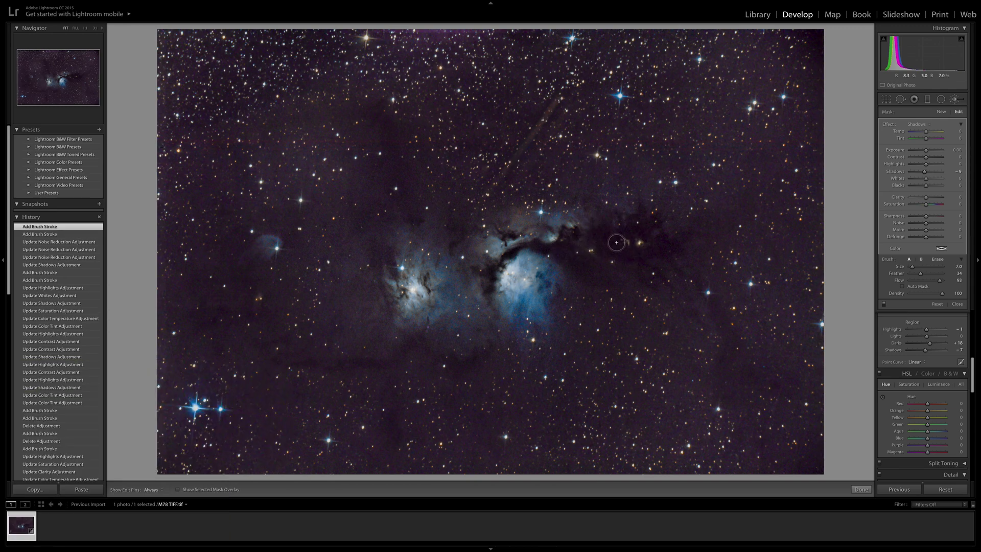
scroll(603, 243, up, 3)
click(618, 239)
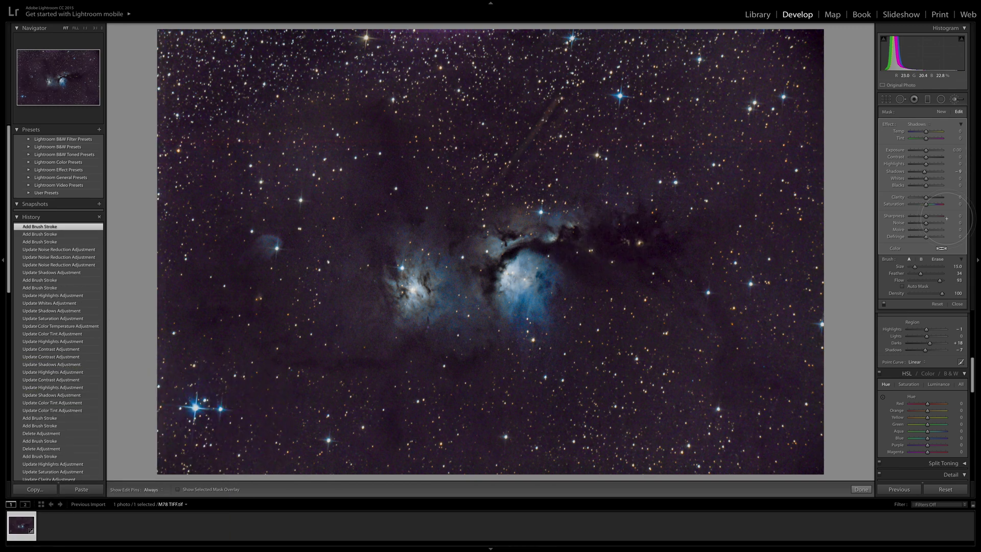
key(h)
key(Return)
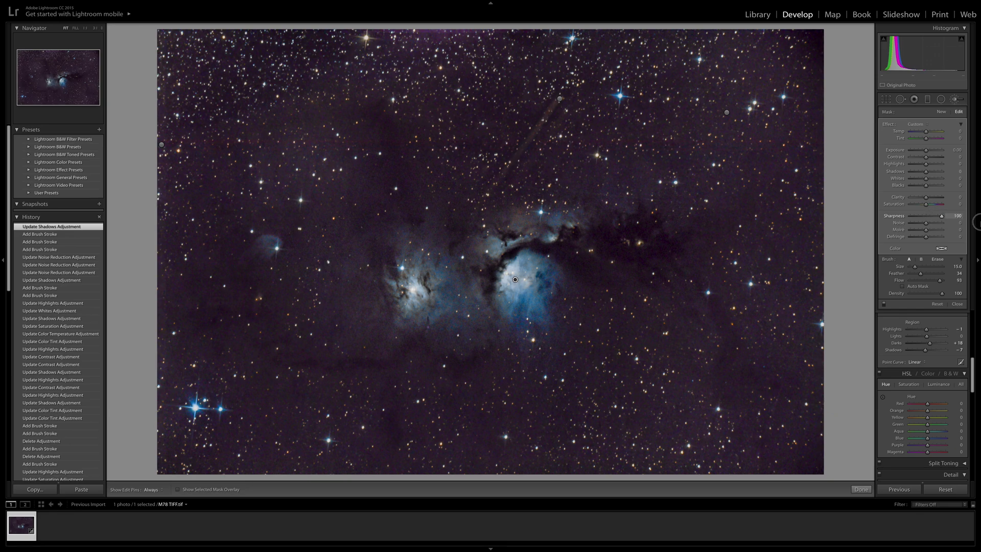
- Apply Sharpness 100 to the nebula mask and inspect the core at 1:1 before fitting back
key(Return)
key(z)
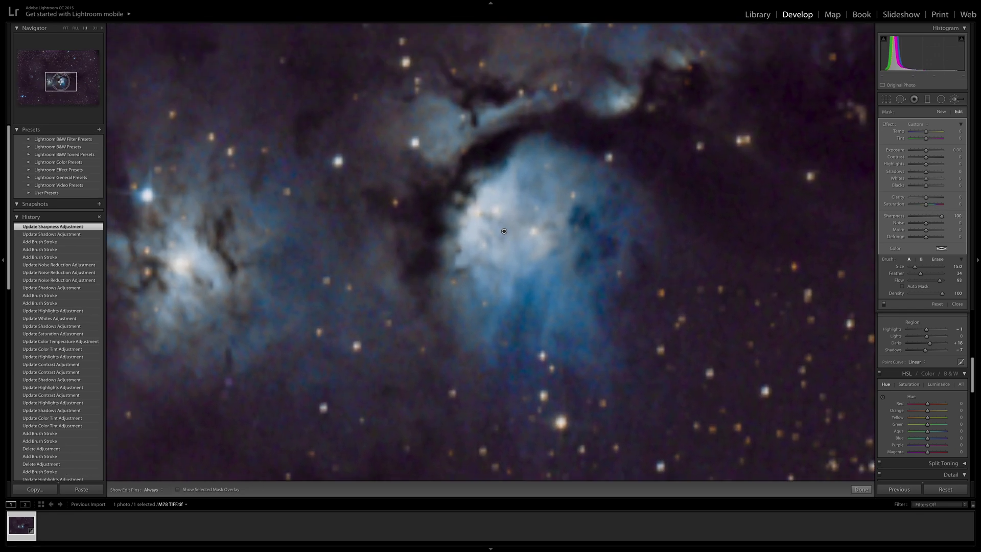
drag(504, 231, 520, 272)
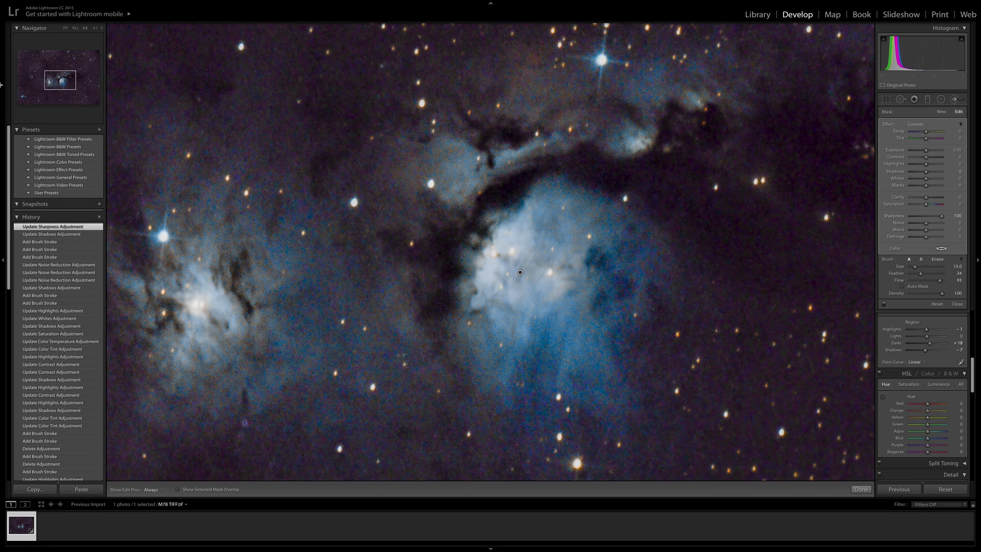
click(65, 28)
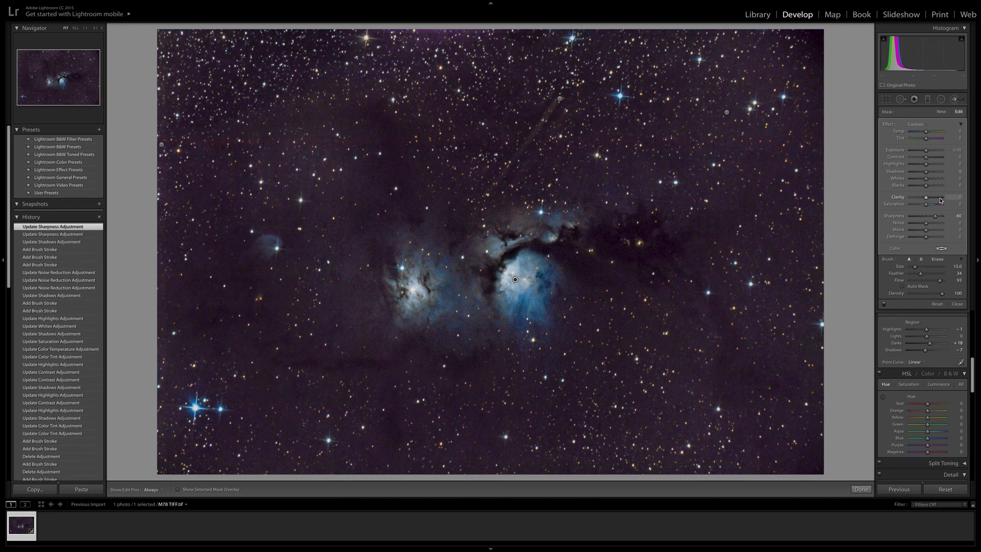
- Try a Clarity boost on the nebula mask, undo it, and finish the brush at Sharpness 60
drag(926, 197, 949, 197)
key(ctrl+z)
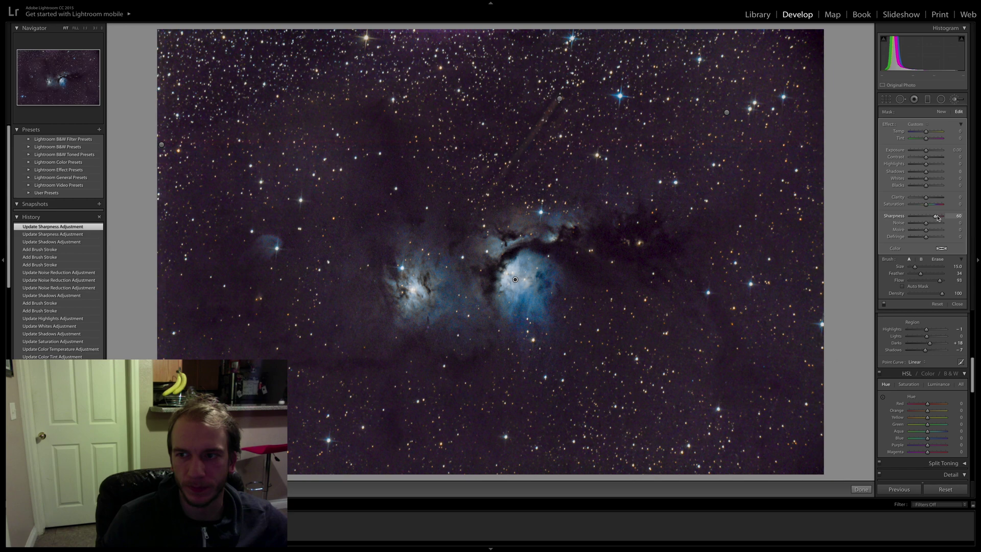
click(861, 489)
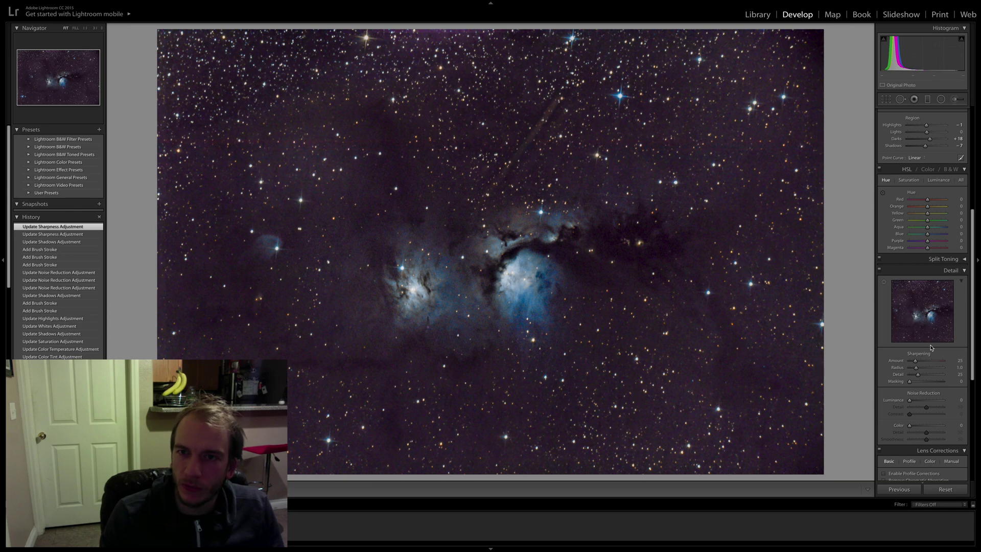
- Reselect the background sky mask and lower its Saturation to -10
click(953, 102)
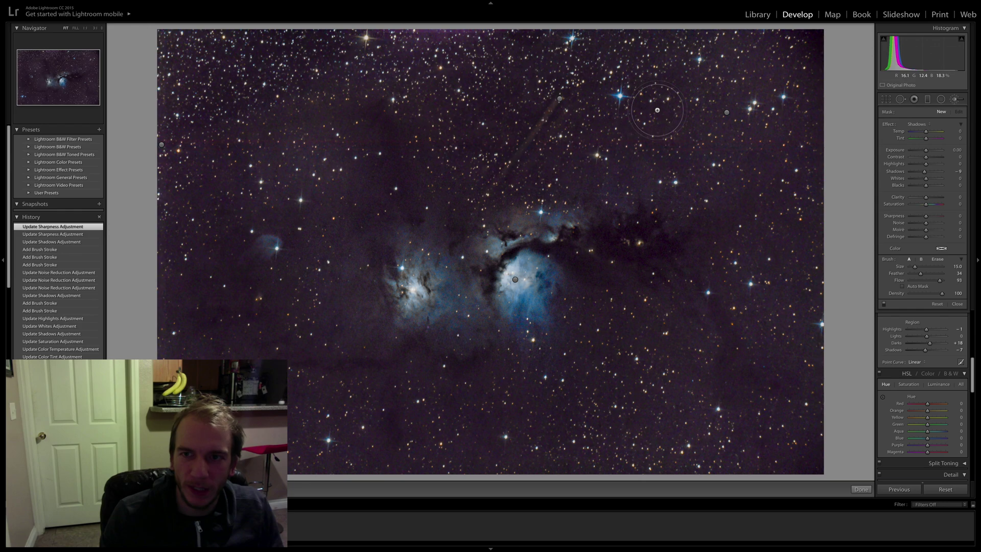
click(727, 113)
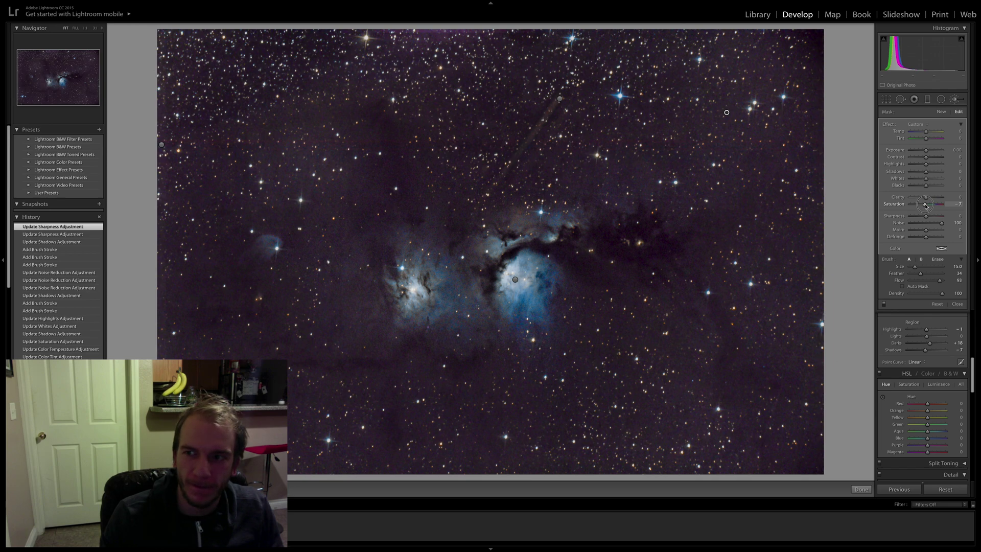
drag(925, 205, 926, 206)
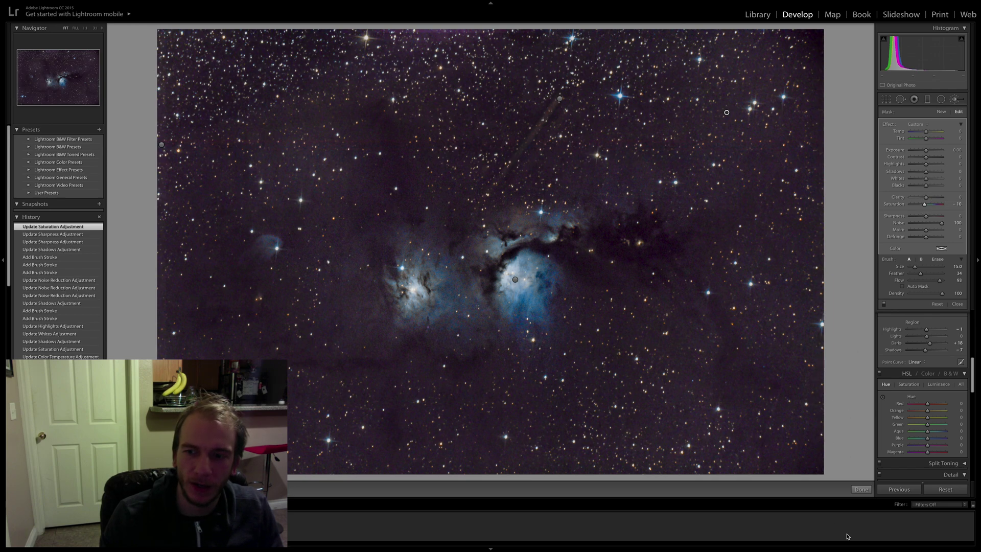
- Close the brush and review global Detail sharpening at Amount 25, Radius 1.0, Detail 25, Masking 0
click(861, 489)
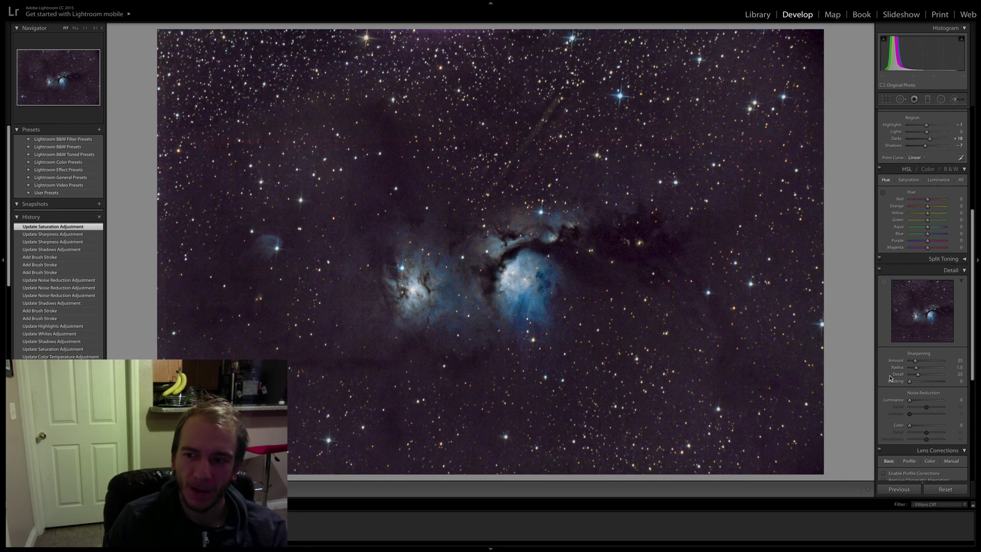
scroll(894, 358, down, 3)
scroll(893, 348, down, 2)
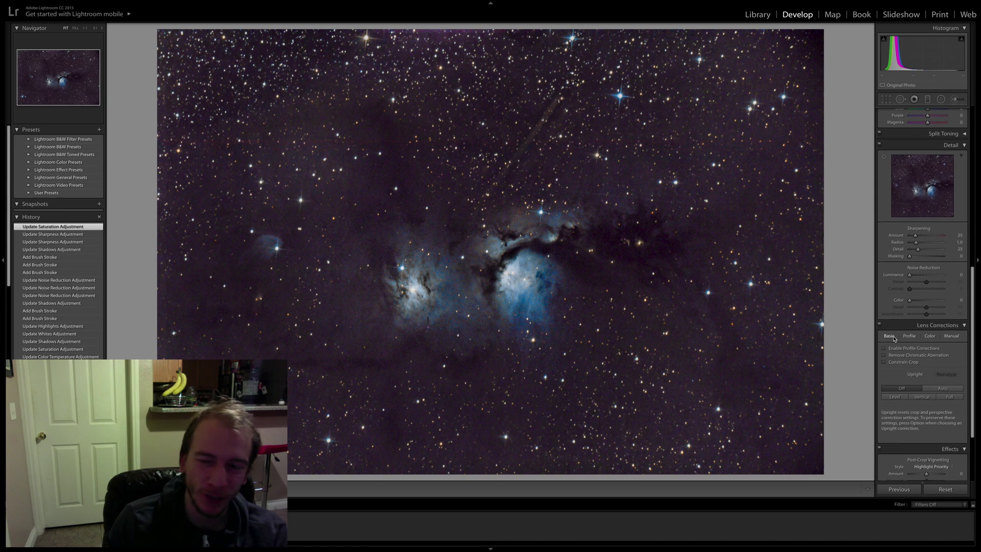
scroll(894, 338, up, 6)
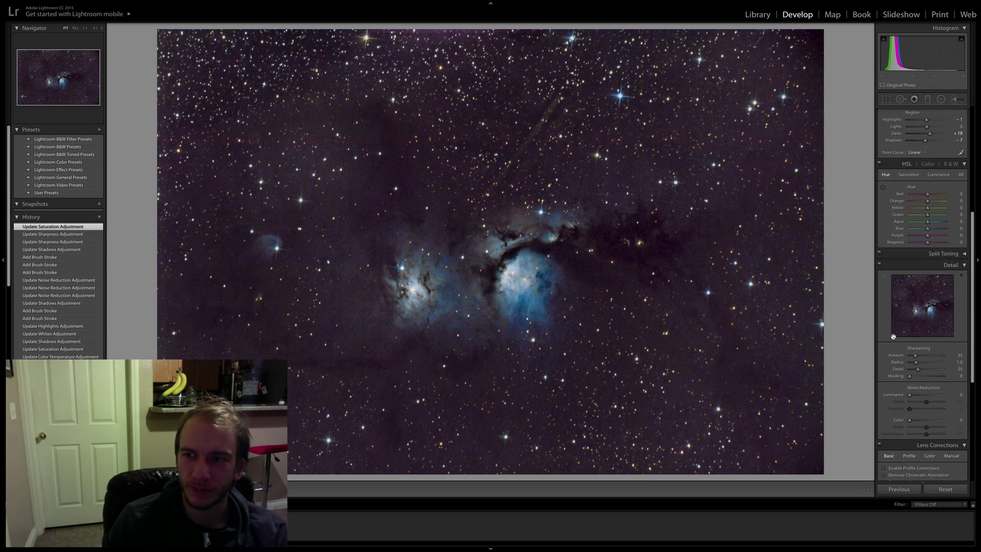
- Set tone curve Highlights to -6 and Shadows to -14, and Blacks to -22
scroll(893, 336, up, 8)
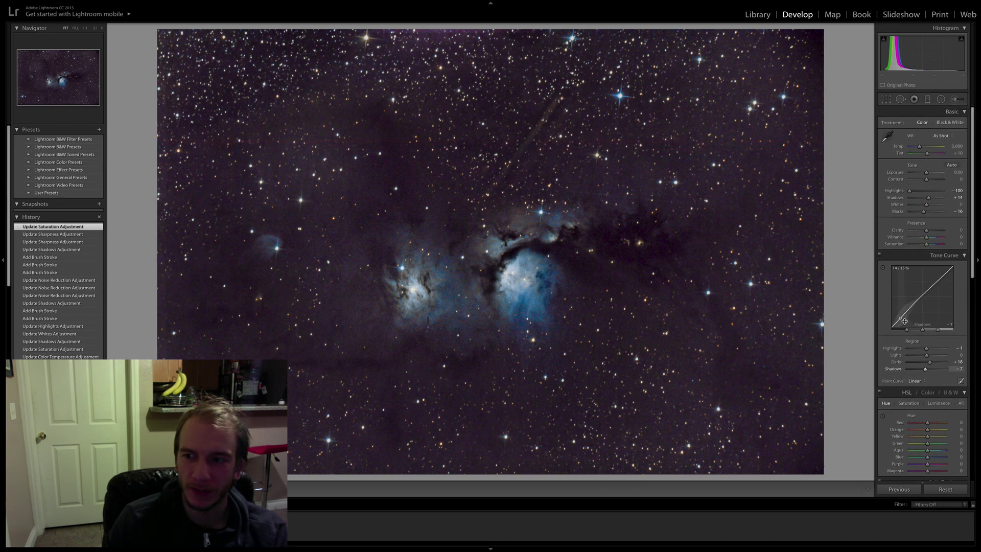
drag(927, 348, 924, 371)
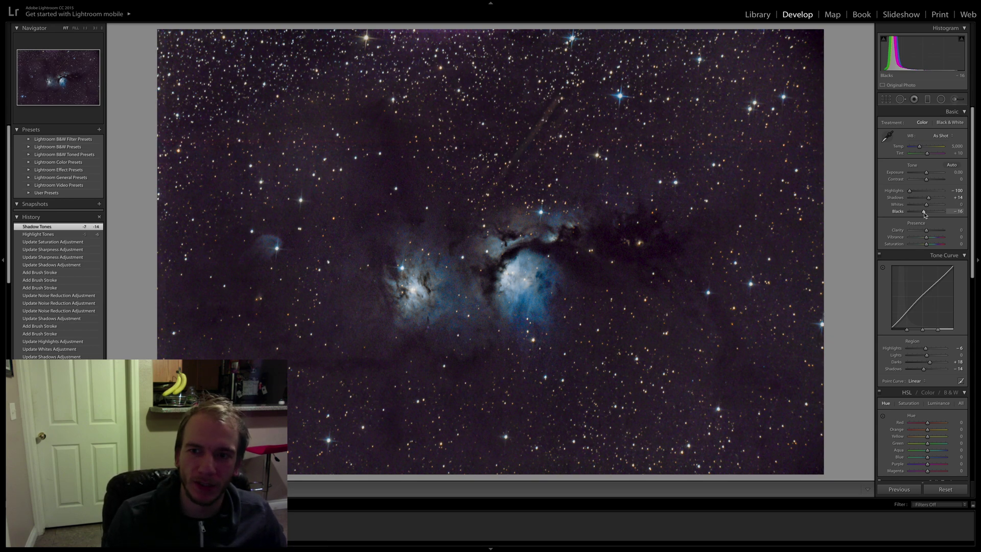
drag(924, 214, 924, 216)
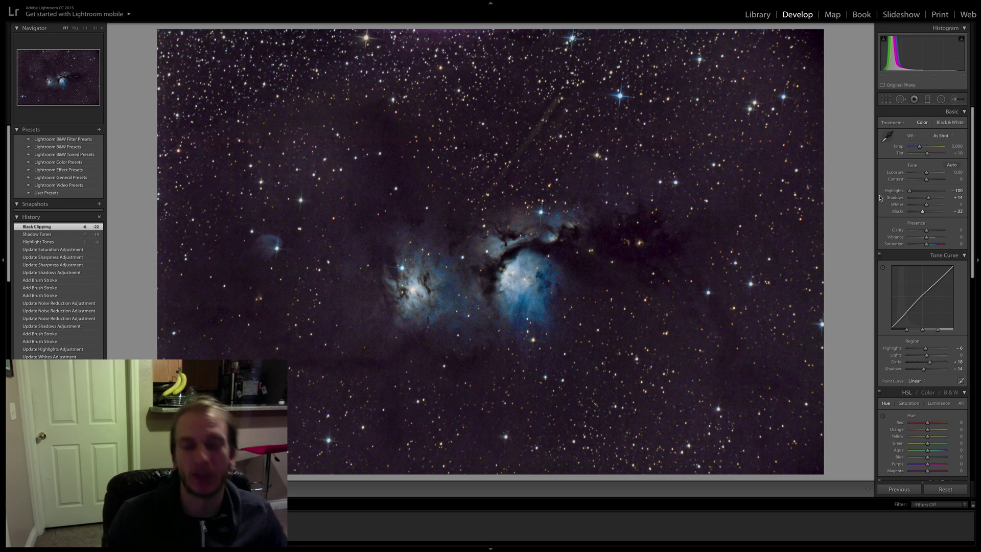